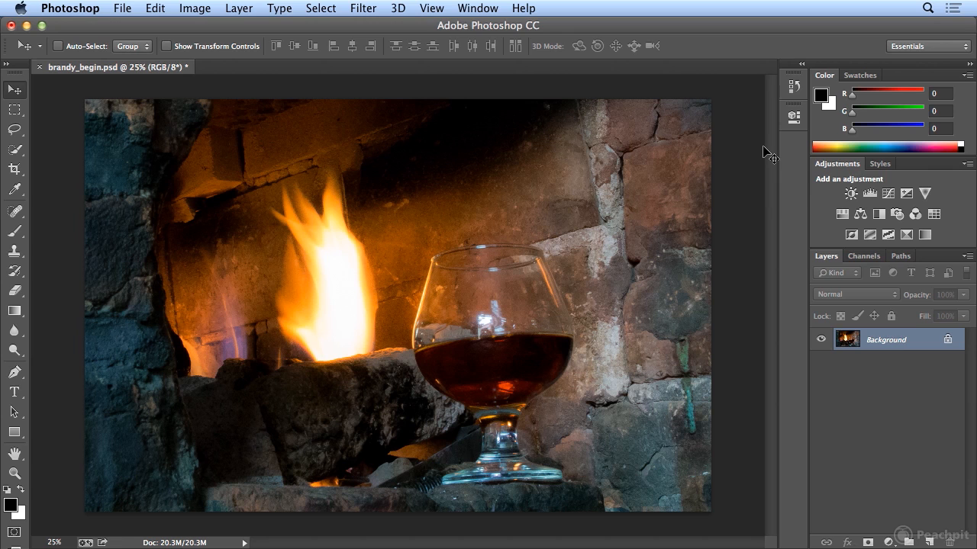
# - Turn on the grid overlay for the brandy_begin.psd fireplace photo
pyautogui.click(434, 7)
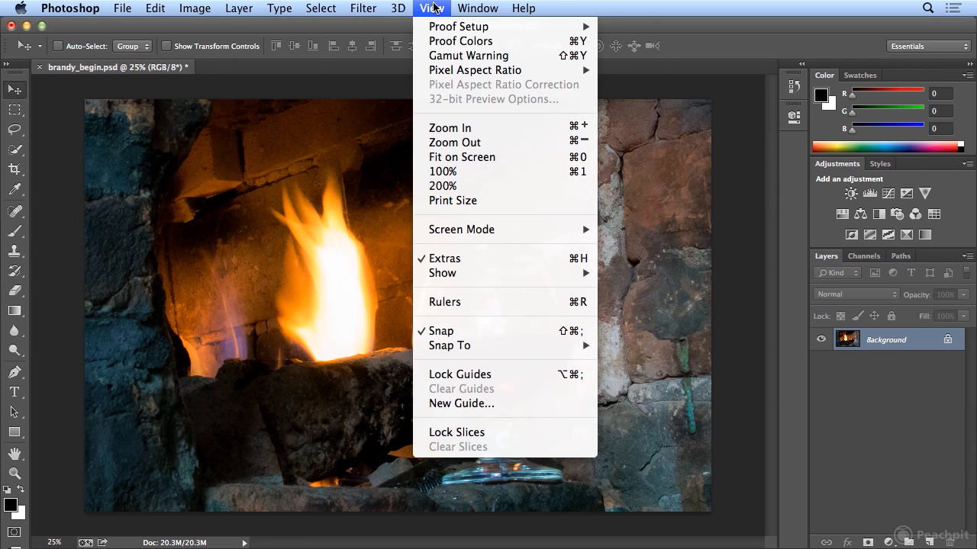
pyautogui.moveTo(528, 281)
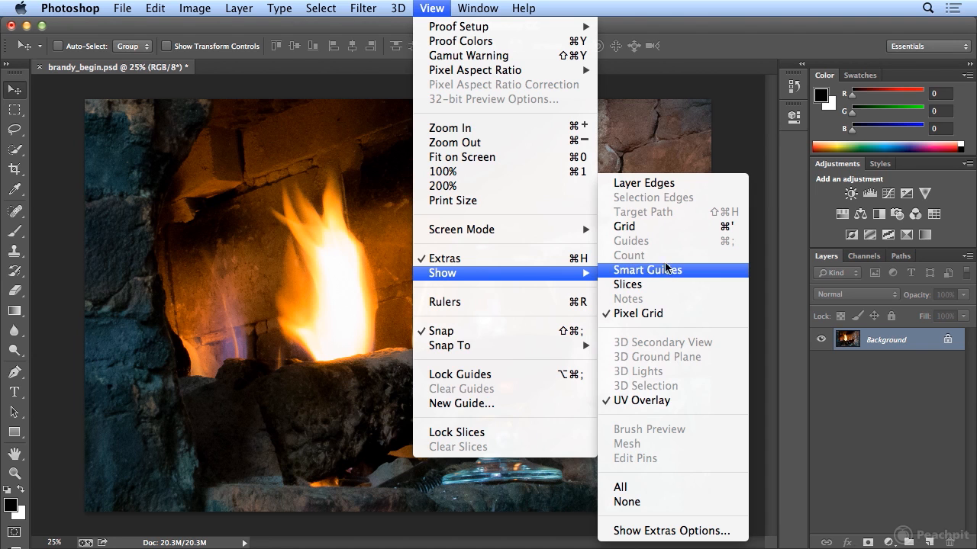
pyautogui.click(666, 228)
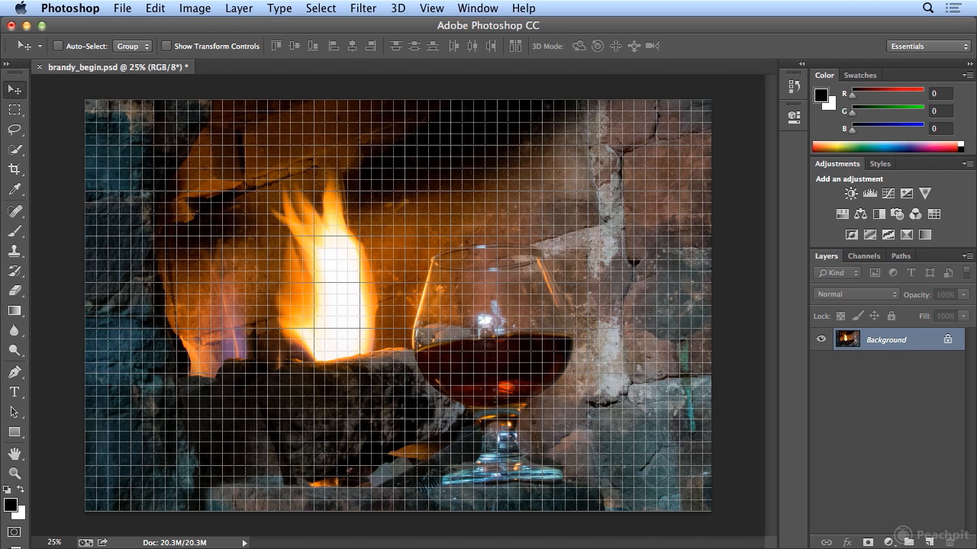
# - Open Guides, Grid & Slices preferences, currently a gridline every 1 inch with 4 subdivisions
pyautogui.click(71, 8)
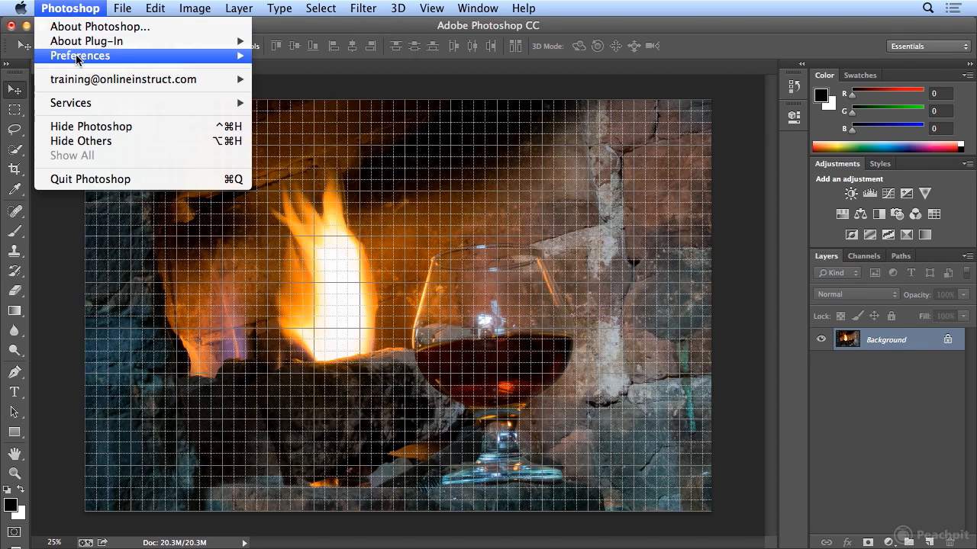
pyautogui.moveTo(77, 60)
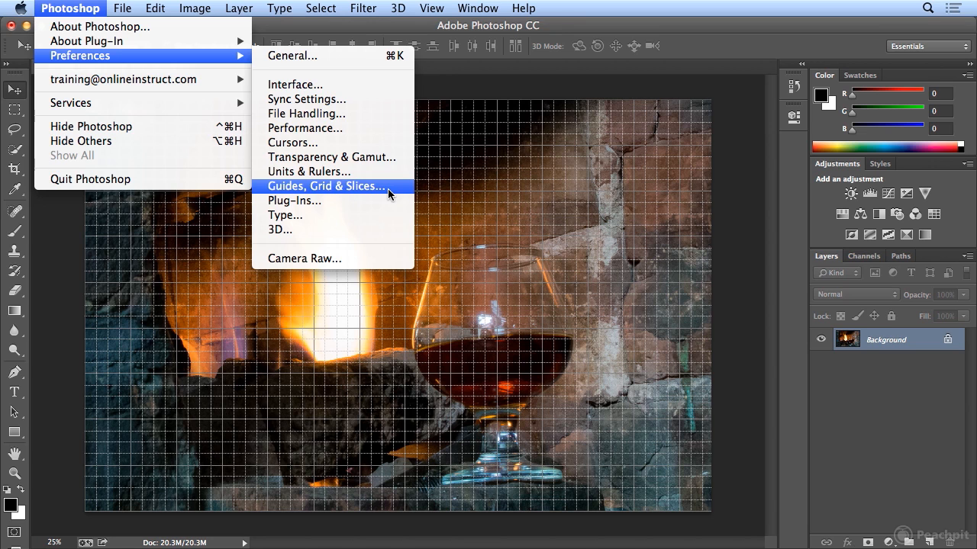
pyautogui.moveTo(165, 4)
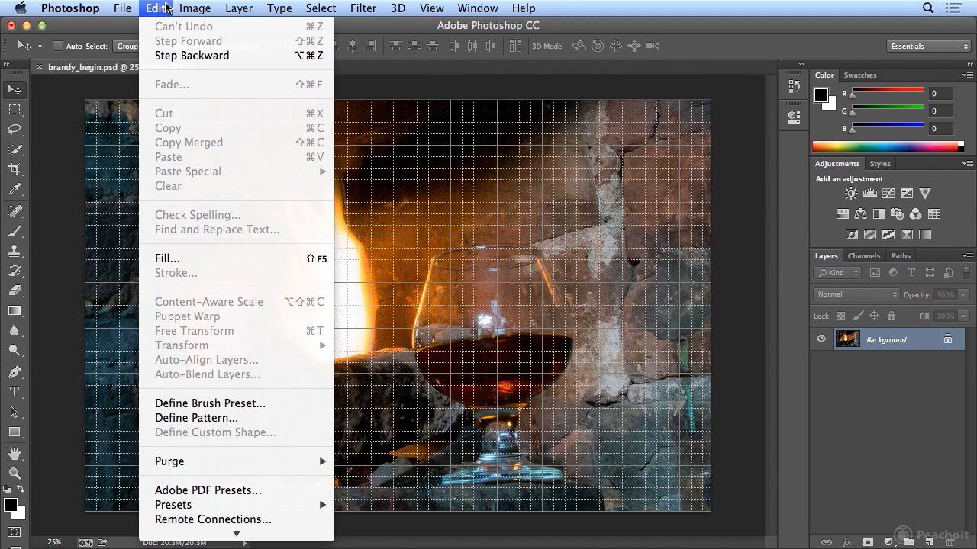
pyautogui.moveTo(213, 538)
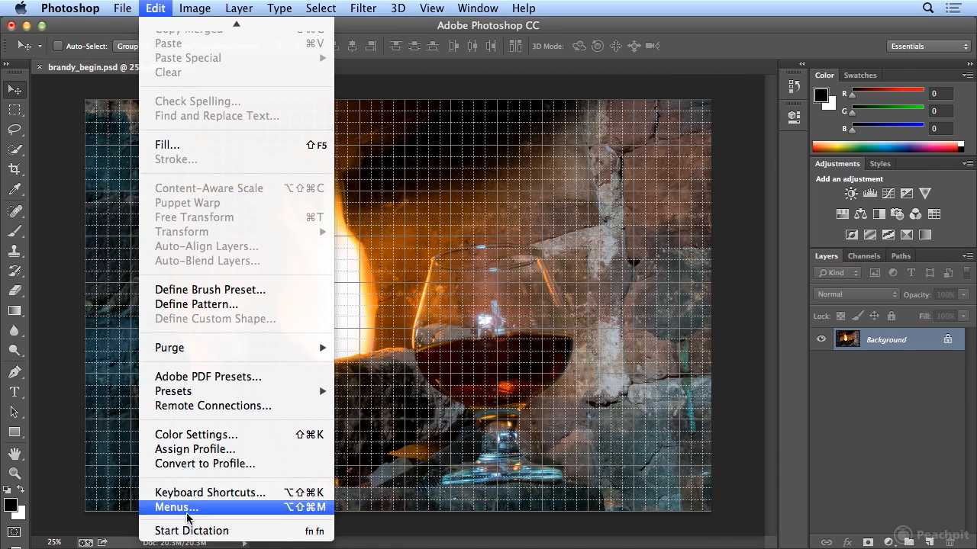
pyautogui.moveTo(70, 9)
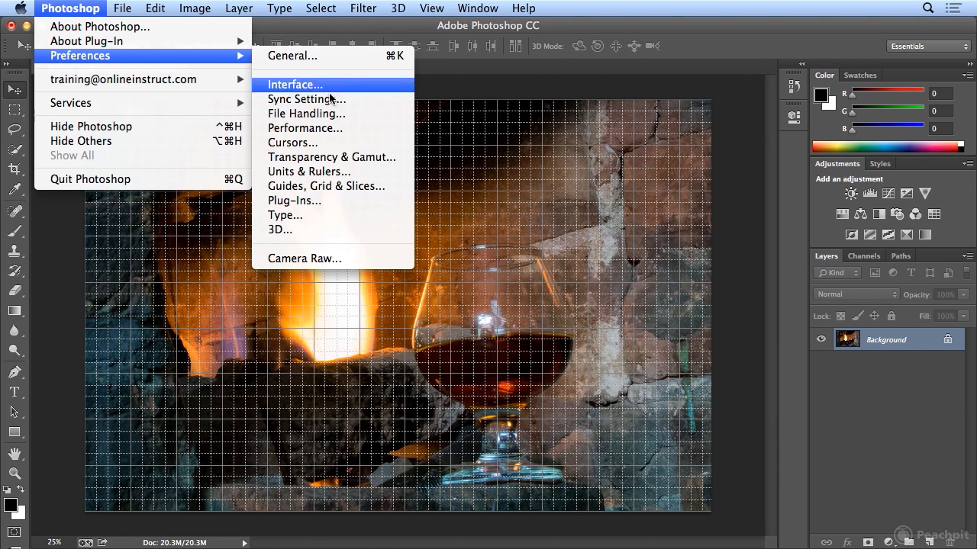
pyautogui.click(366, 185)
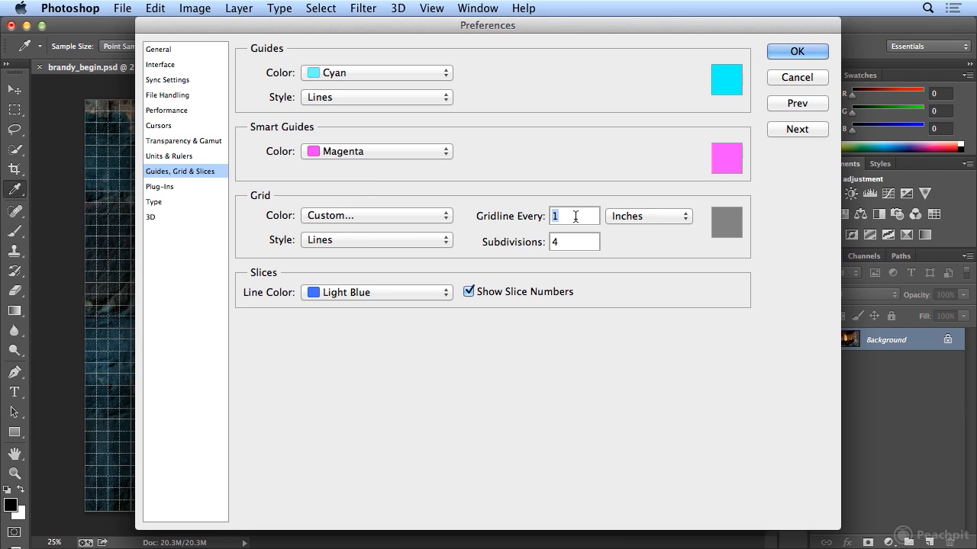
# - Make the grid a line every 50 Percent with 1 subdivision, quartering the photo
pyautogui.write('50')
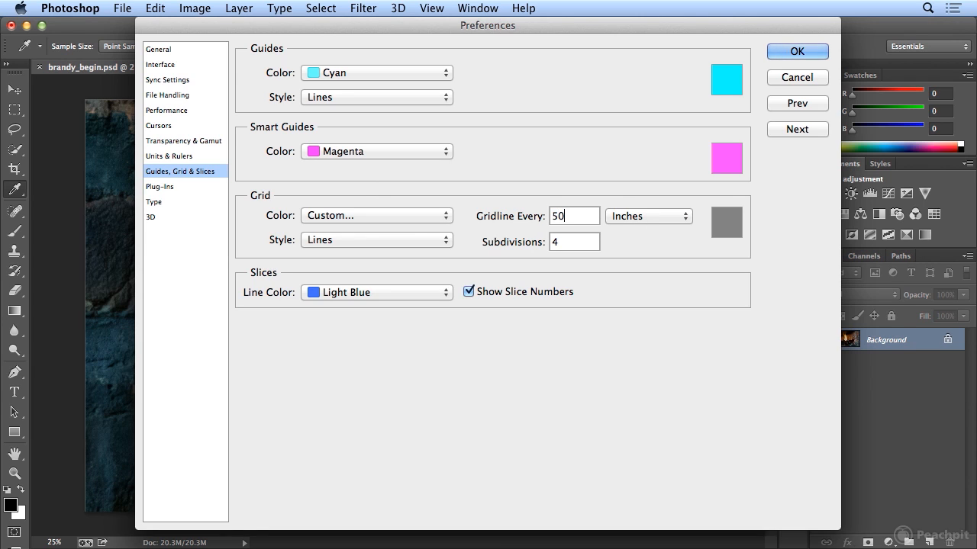
pyautogui.click(632, 220)
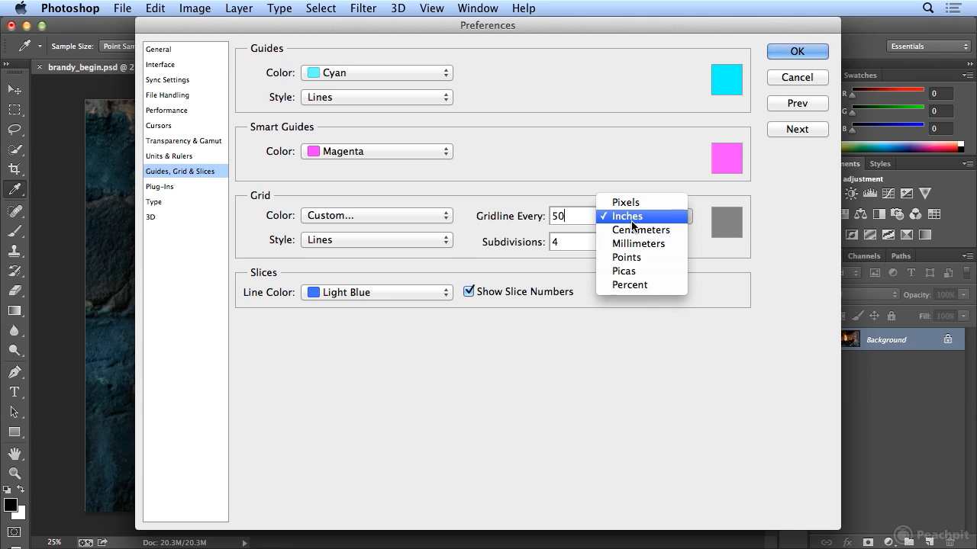
pyautogui.click(639, 286)
pyautogui.click(547, 242)
pyautogui.write('1')
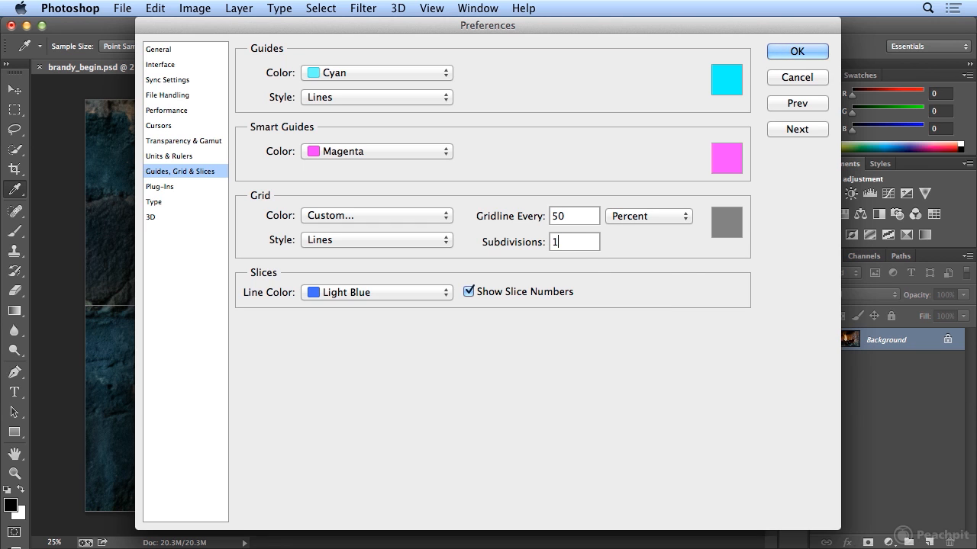
pyautogui.moveTo(338, 26); pyautogui.dragTo(708, 28)
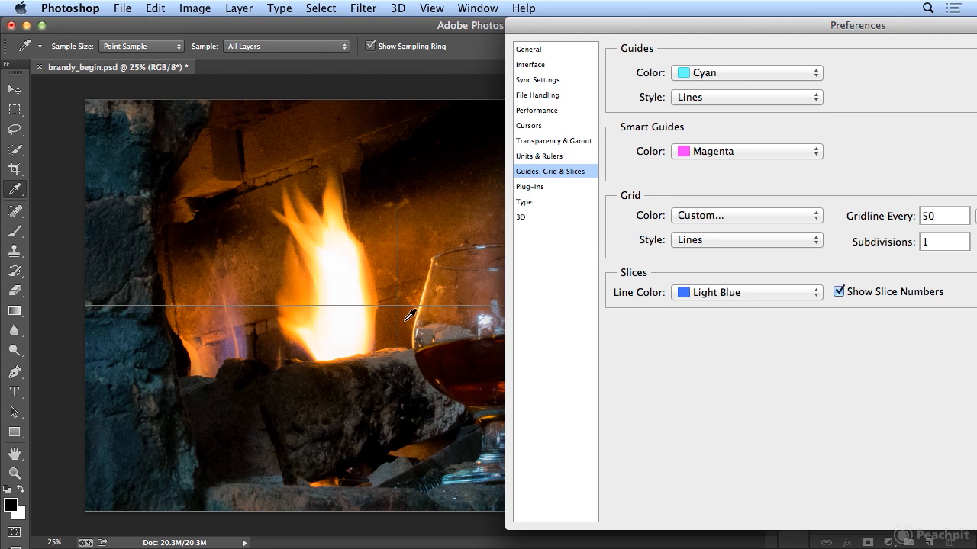
pyautogui.moveTo(932, 242); pyautogui.dragTo(912, 240)
pyautogui.write('2')
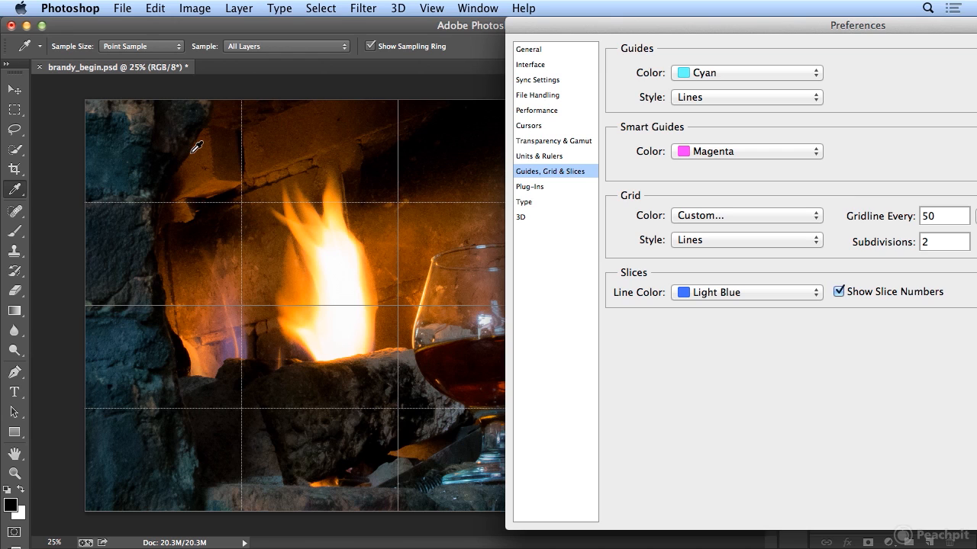
pyautogui.press('BackSpace')
pyautogui.write('1')
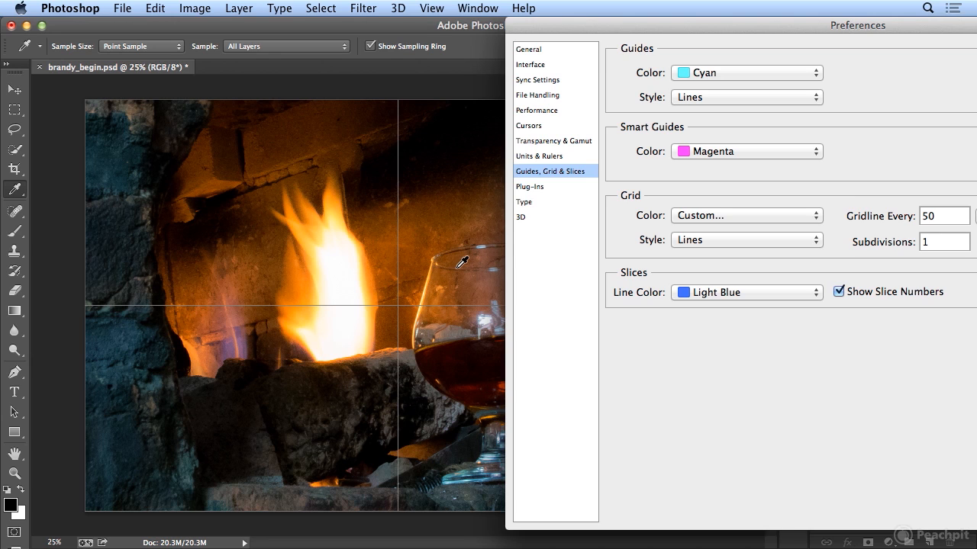
pyautogui.moveTo(678, 31); pyautogui.dragTo(283, 27)
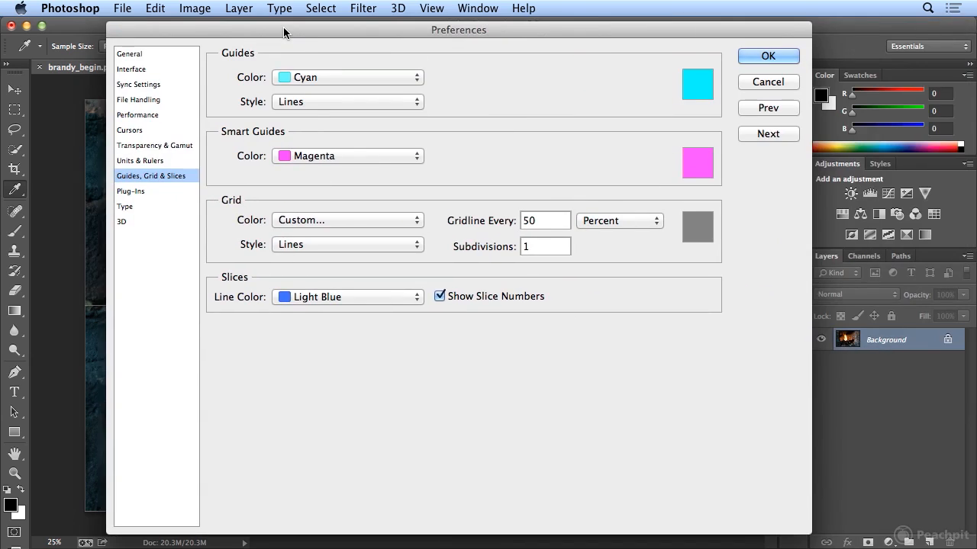
pyautogui.click(749, 54)
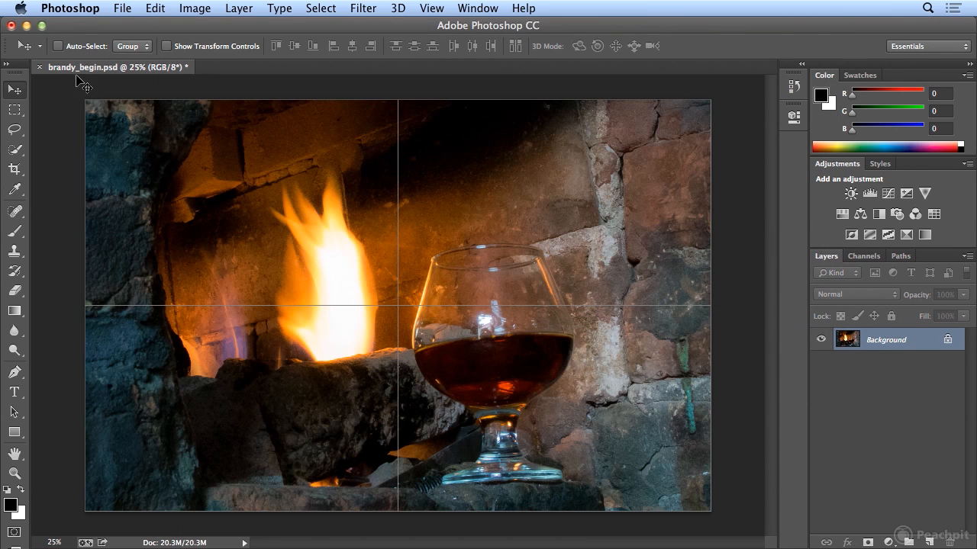
# - Select the Rectangular Marquee tool and add a new layer named 'border'
pyautogui.click(13, 112)
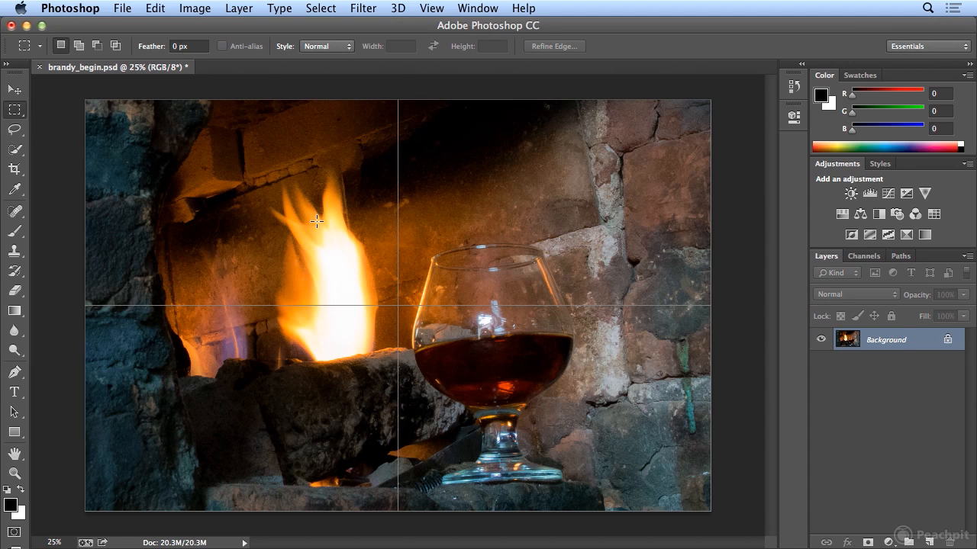
pyautogui.click(239, 8)
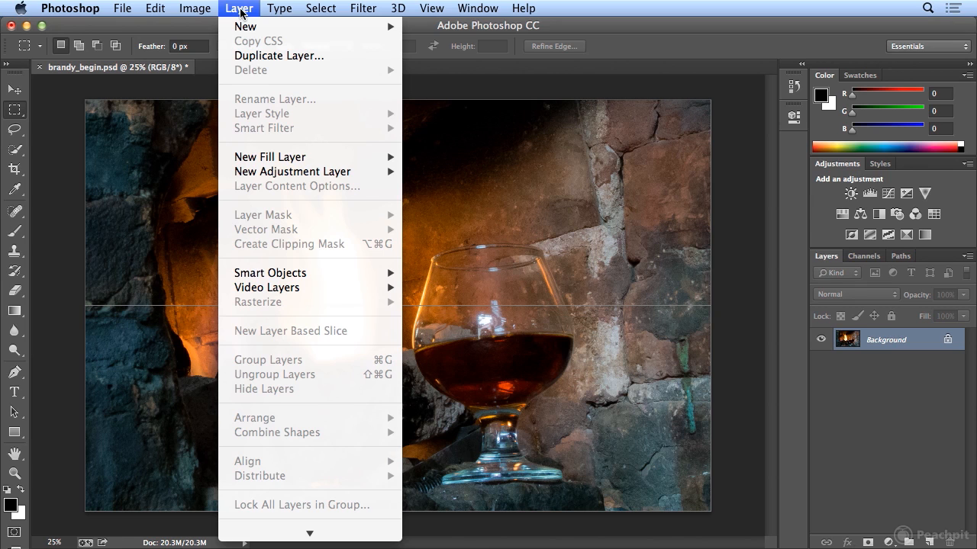
pyautogui.moveTo(241, 27)
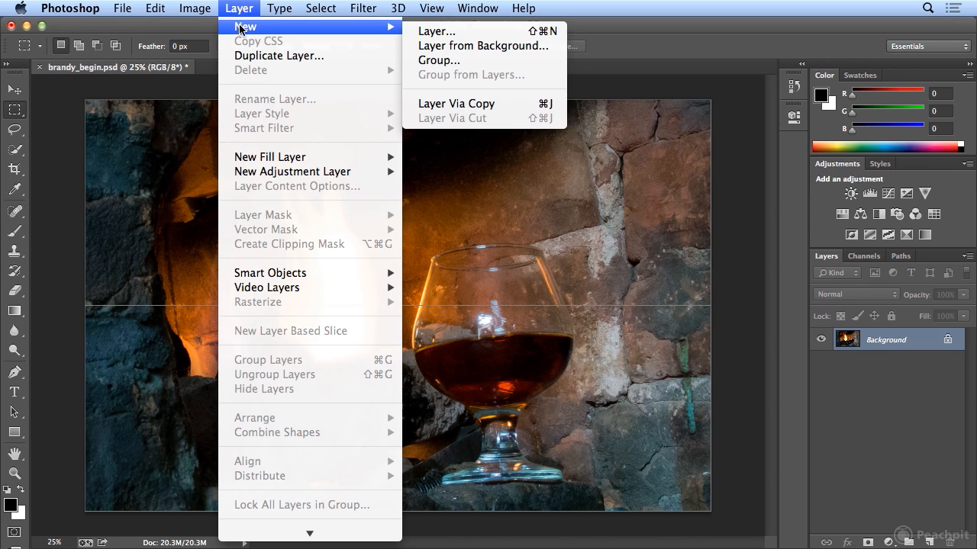
pyautogui.click(476, 36)
pyautogui.write('bo')
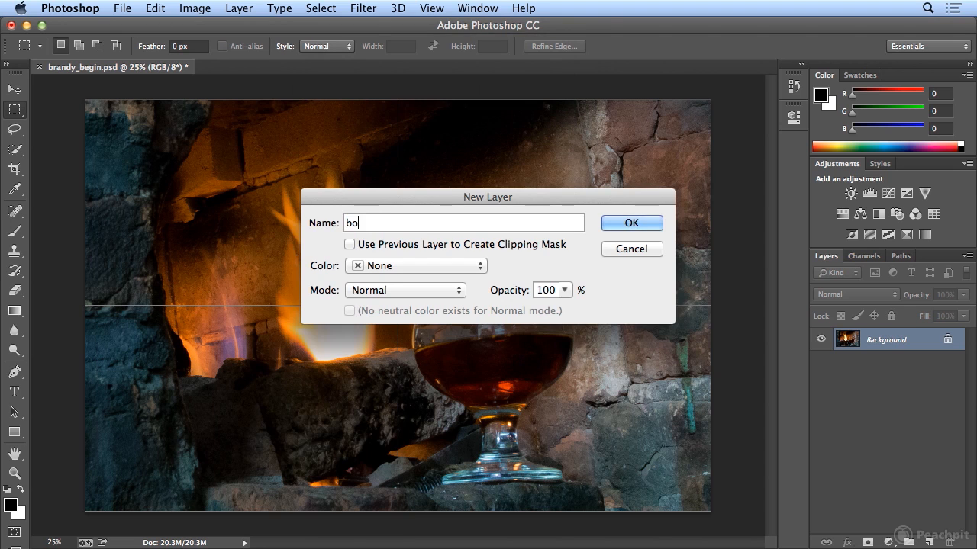
pyautogui.write('rder')
pyautogui.click(617, 226)
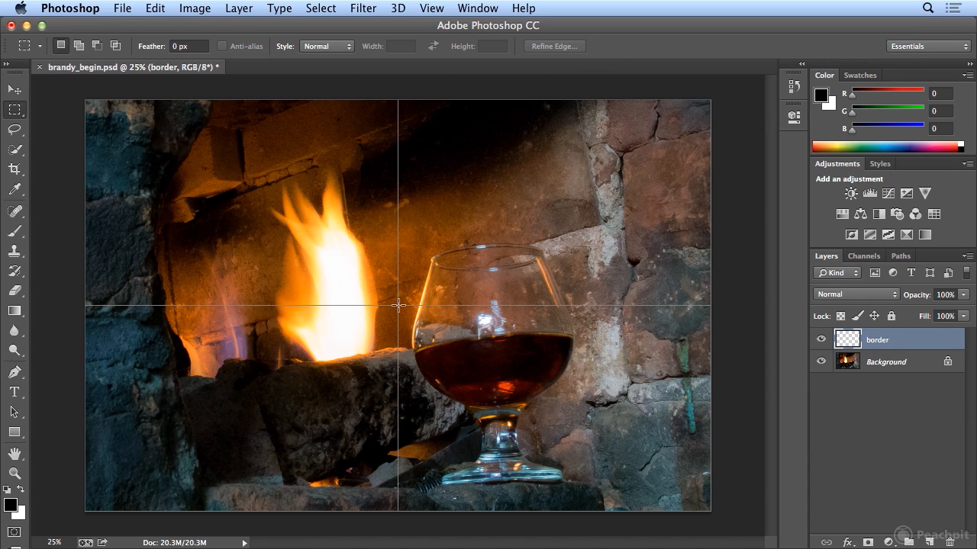
# - Draw a trial selection over the photo's lower-right quarter, then deselect it
pyautogui.moveTo(399, 306); pyautogui.dragTo(666, 479)
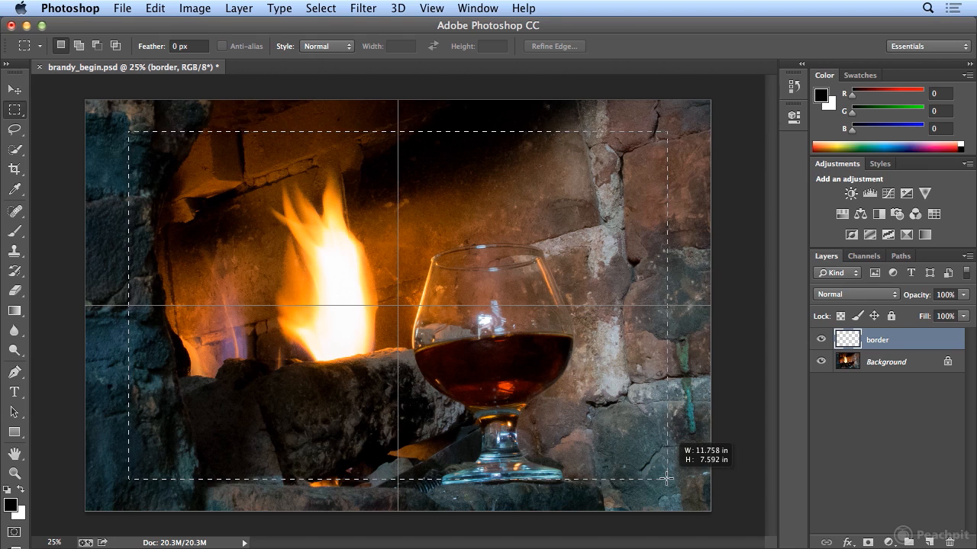
pyautogui.press('alt')
pyautogui.moveTo(666, 478); pyautogui.dragTo(666, 478)
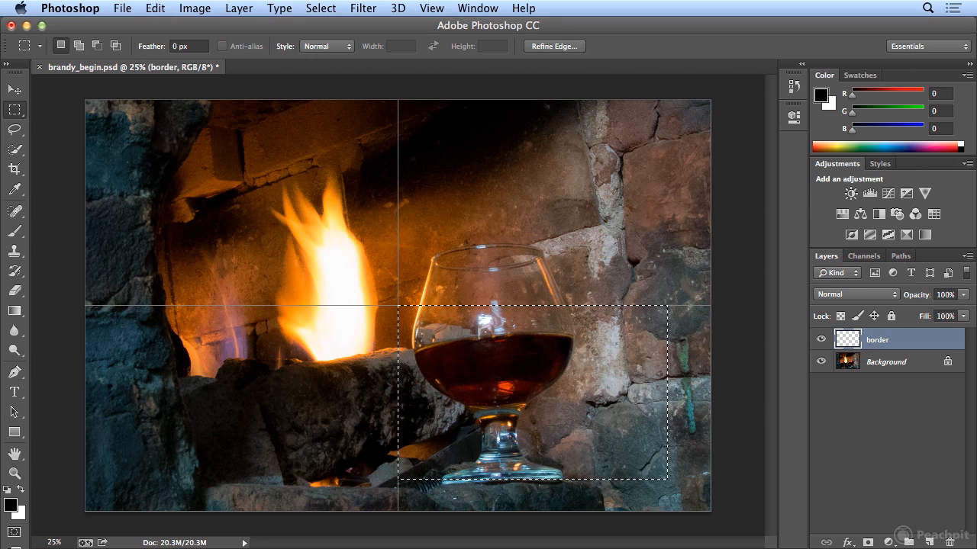
pyautogui.click(321, 7)
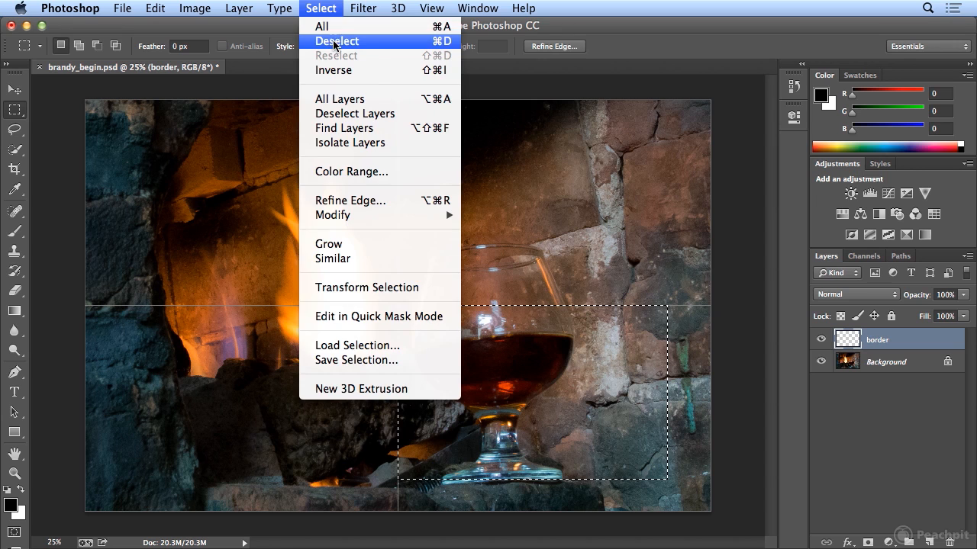
pyautogui.click(336, 41)
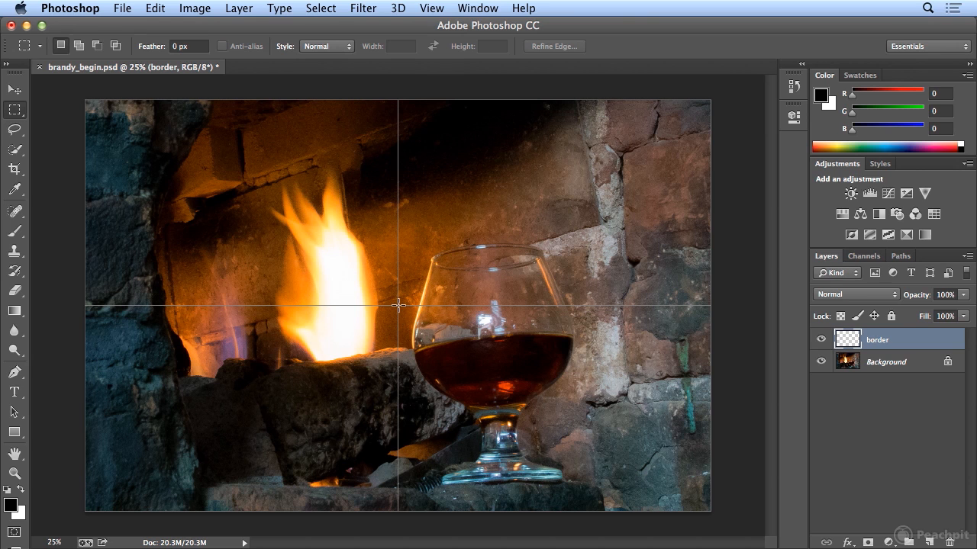
# - Marquee a large rectangle around the fire and glass and feather it 100 pixels
pyautogui.moveTo(398, 305); pyautogui.dragTo(638, 468)
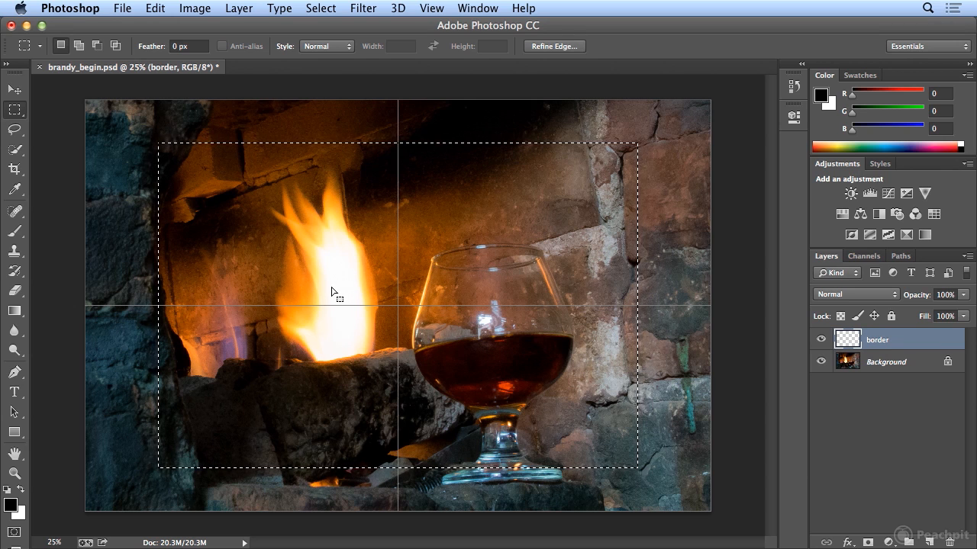
pyautogui.click(335, 9)
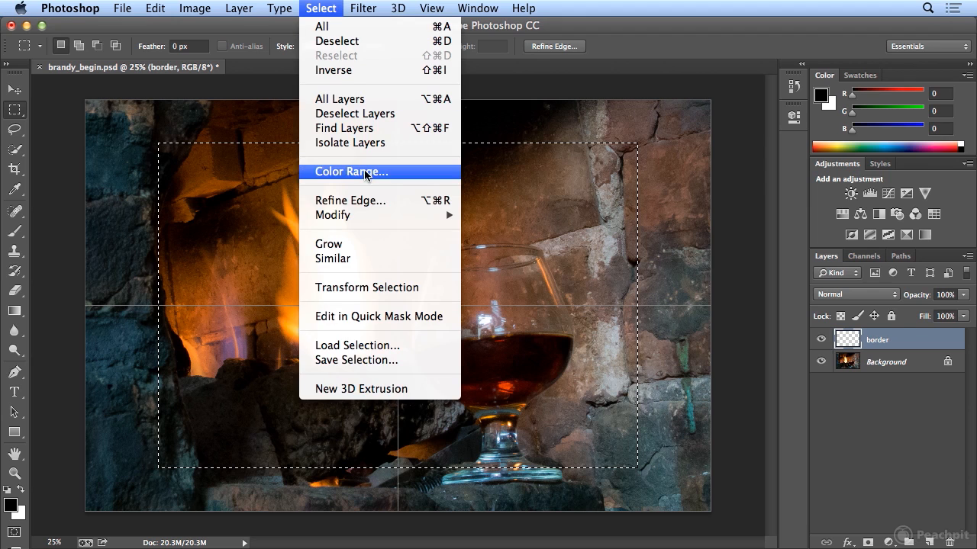
pyautogui.moveTo(364, 214)
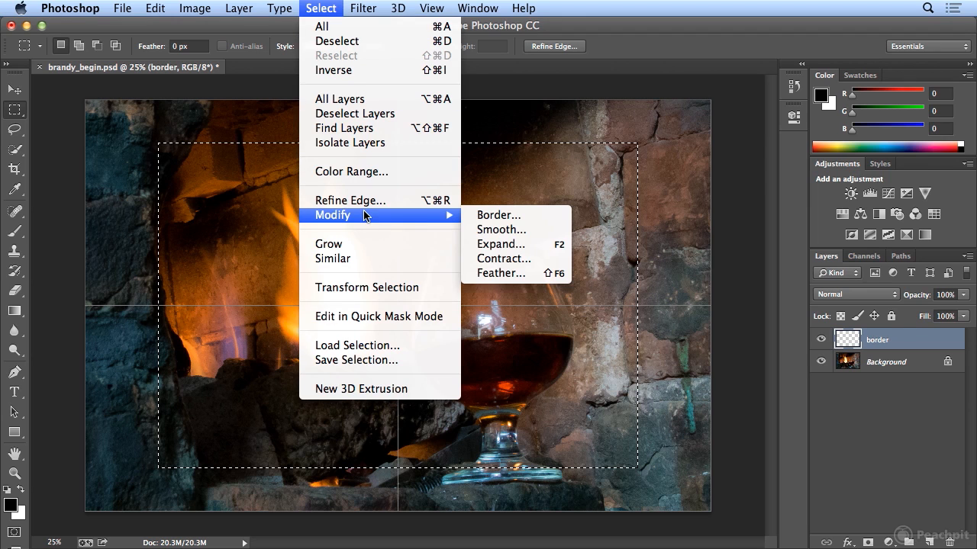
pyautogui.click(541, 274)
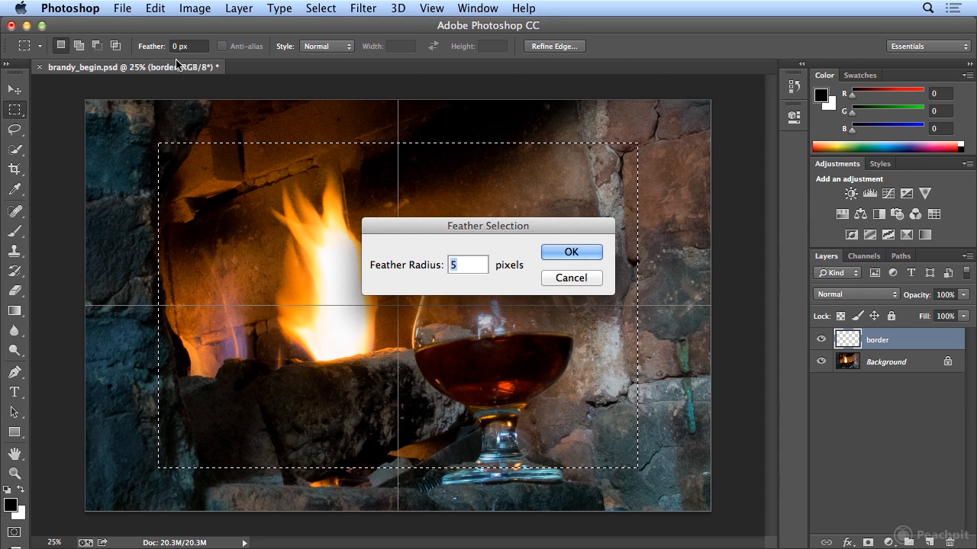
pyautogui.write('100')
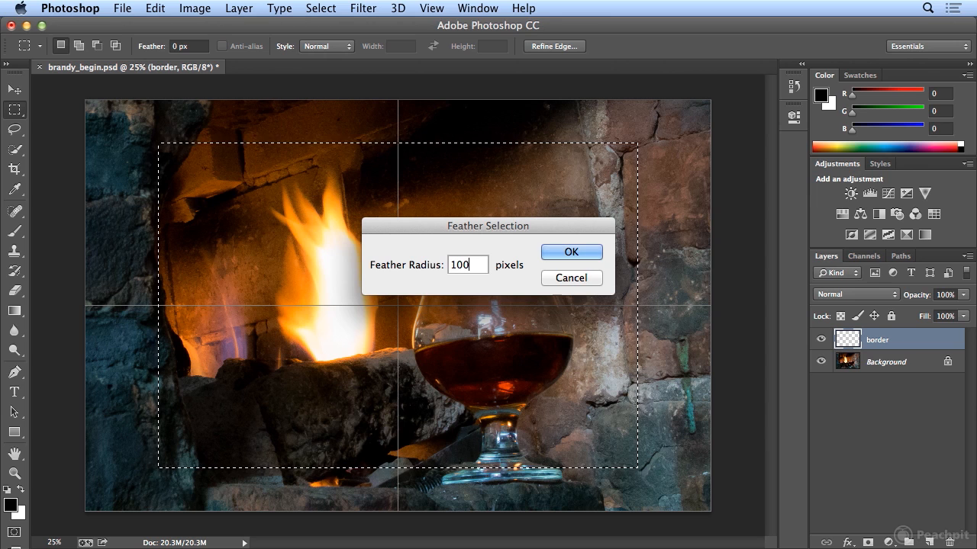
pyautogui.click(568, 253)
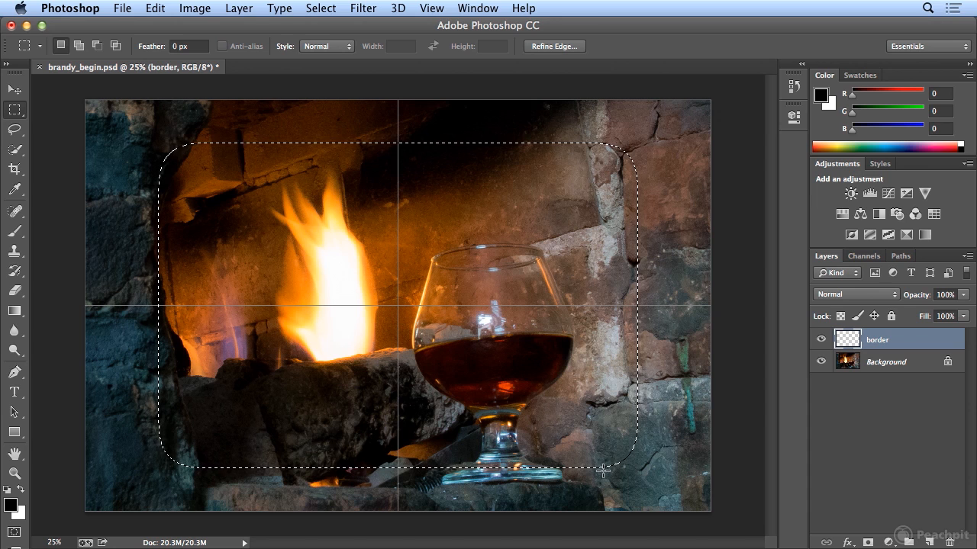
# - Invert the selection and fill the outer border with Black, Preserve Transparency unchecked
pyautogui.click(317, 8)
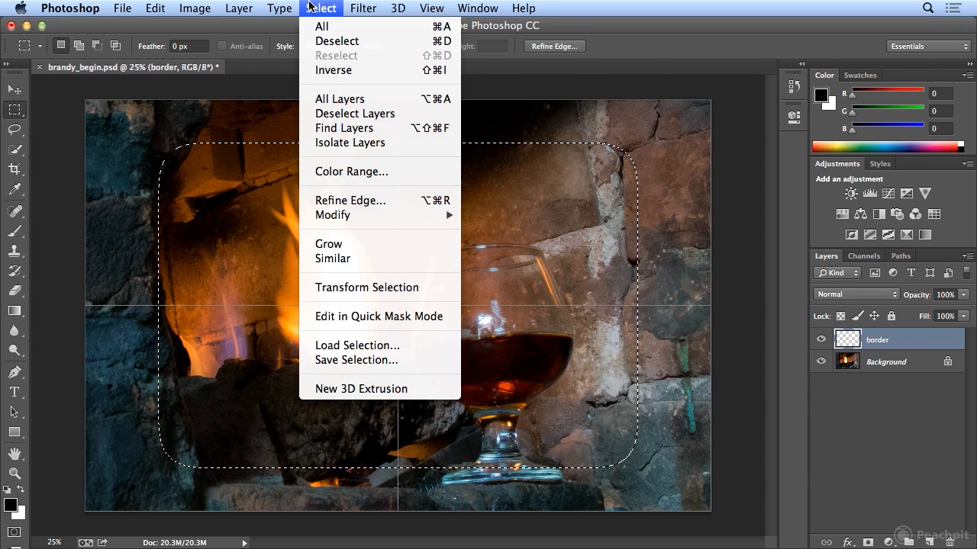
pyautogui.click(327, 70)
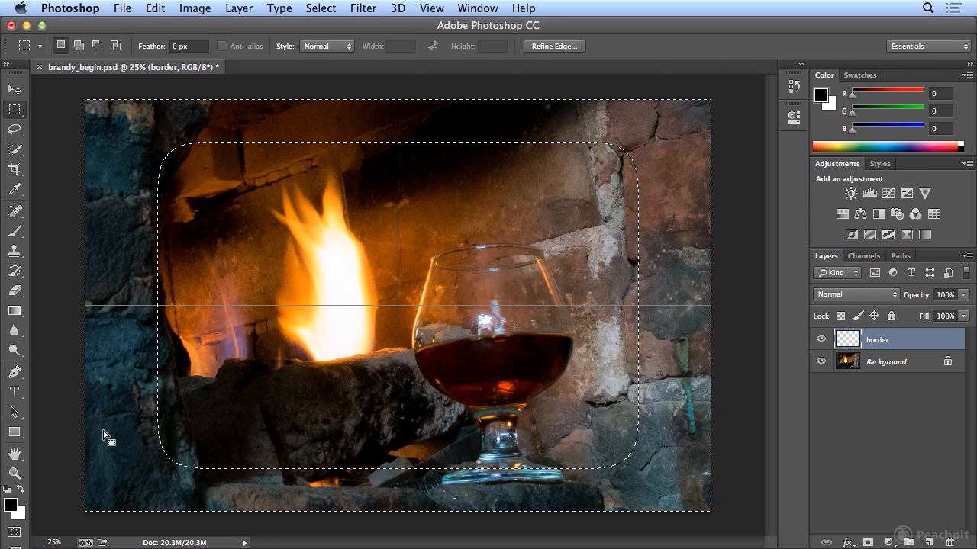
pyautogui.click(154, 9)
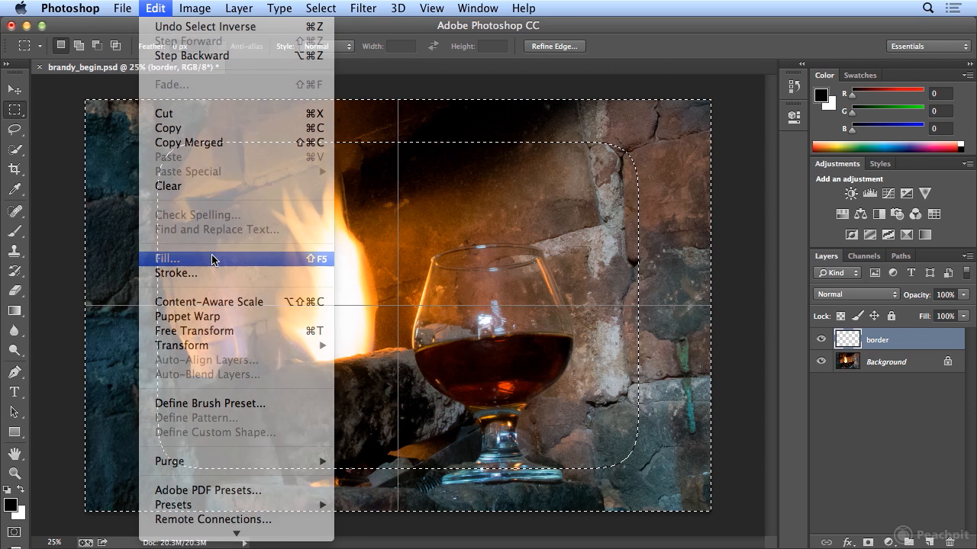
pyautogui.click(212, 258)
pyautogui.click(522, 208)
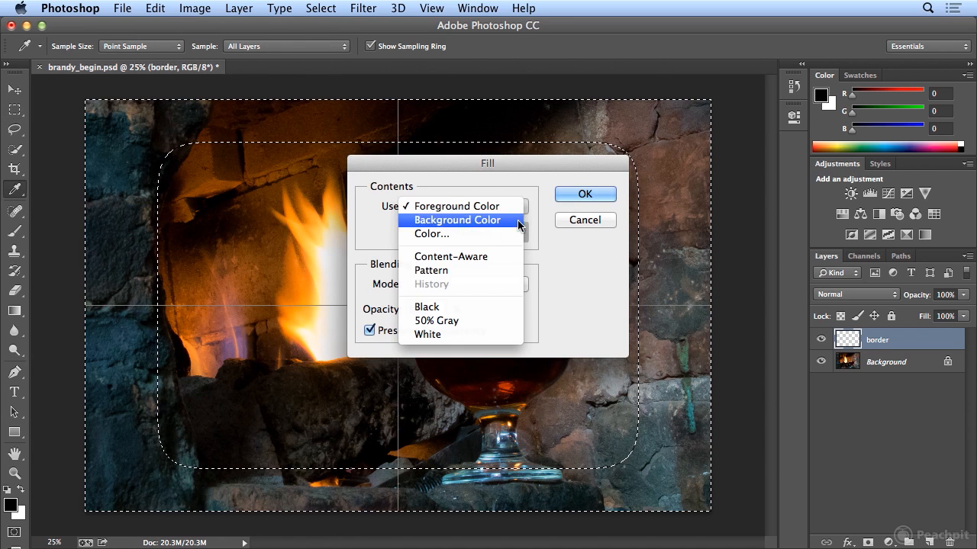
pyautogui.click(515, 308)
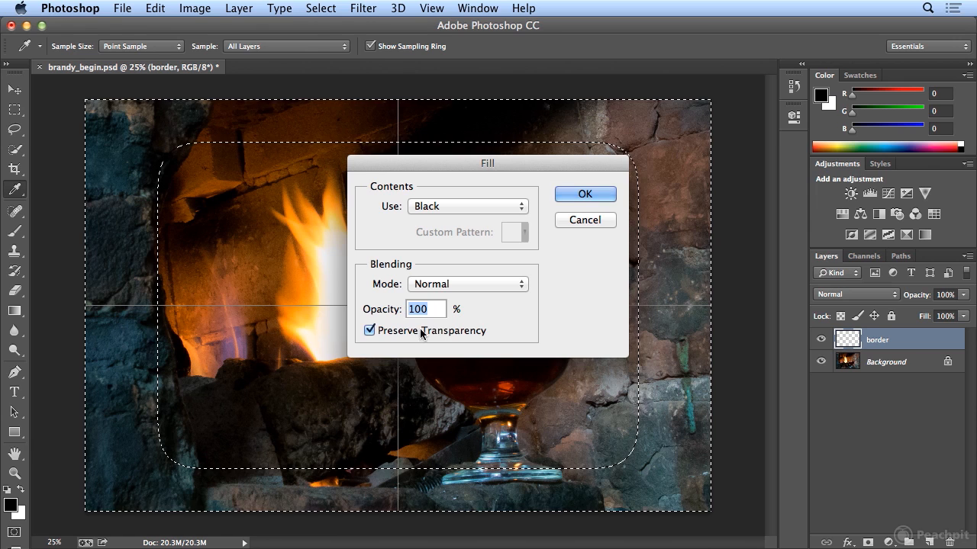
pyautogui.click(373, 331)
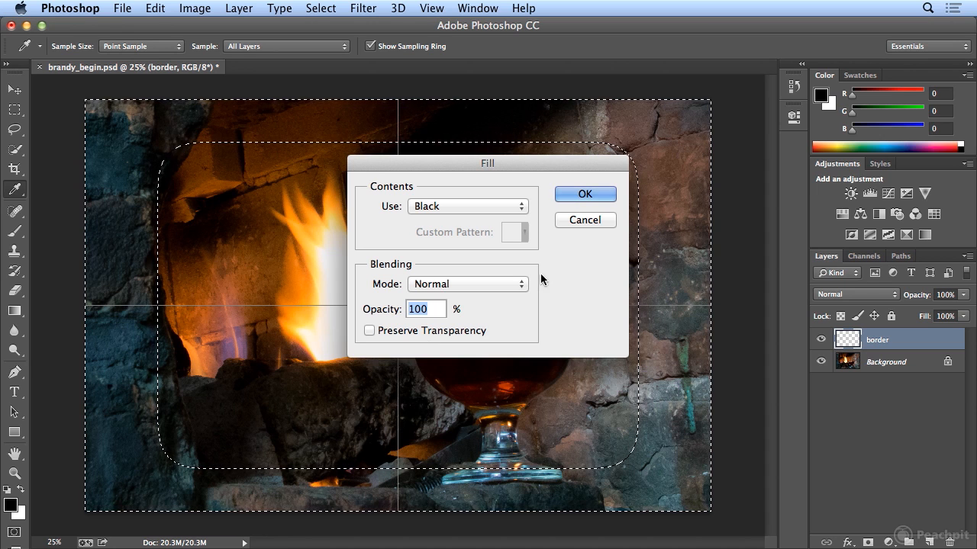
pyautogui.click(585, 195)
pyautogui.press('m')
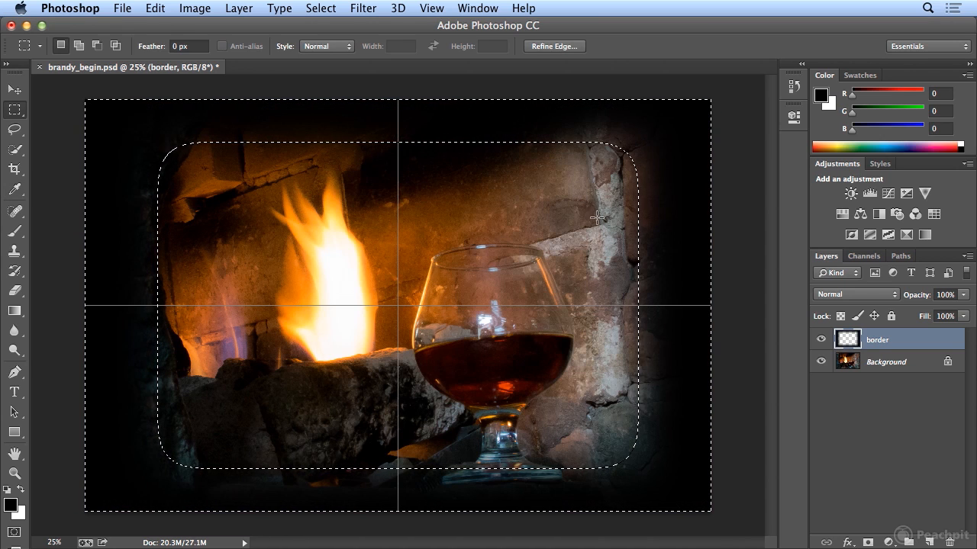
pyautogui.click(321, 8)
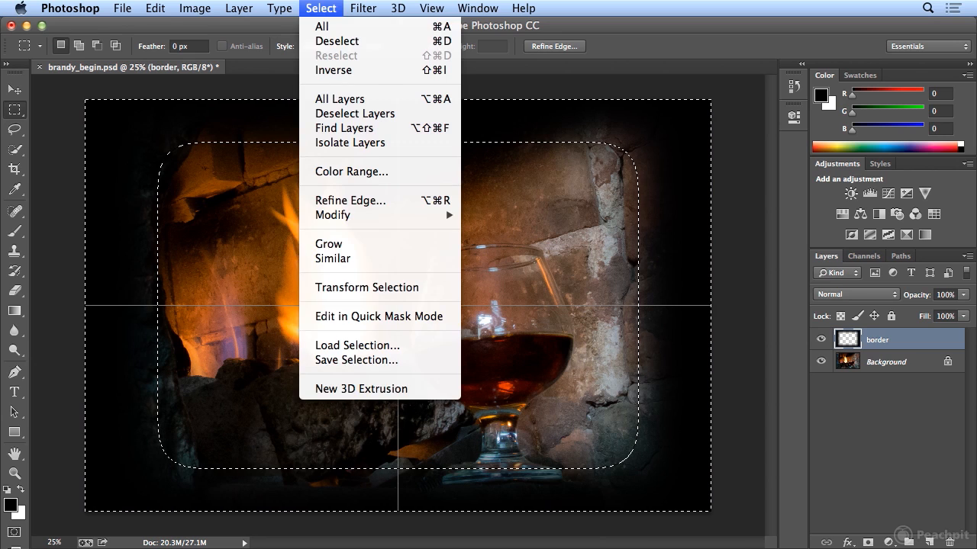
# - Deselect and lower the border layer's opacity to 81%
pyautogui.click(341, 41)
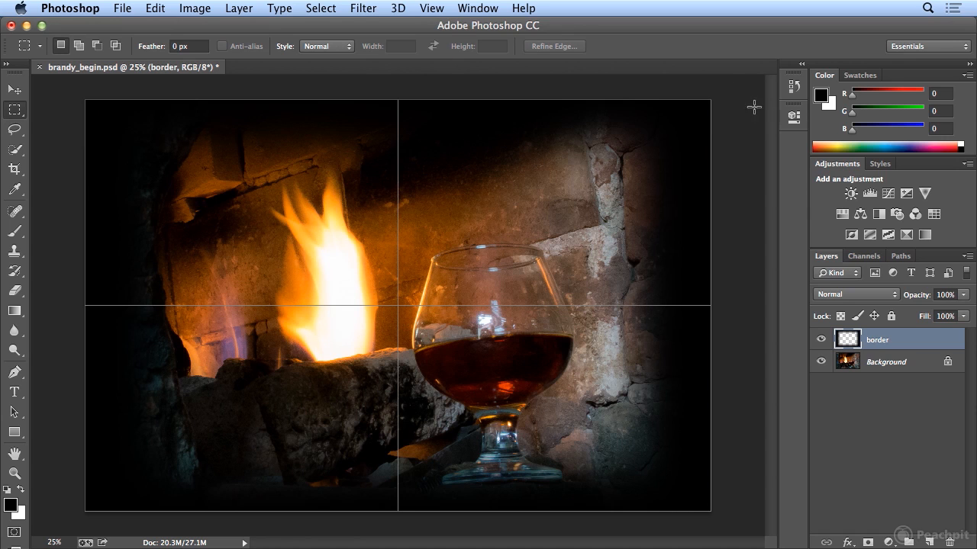
pyautogui.click(967, 295)
pyautogui.moveTo(965, 313); pyautogui.dragTo(954, 313)
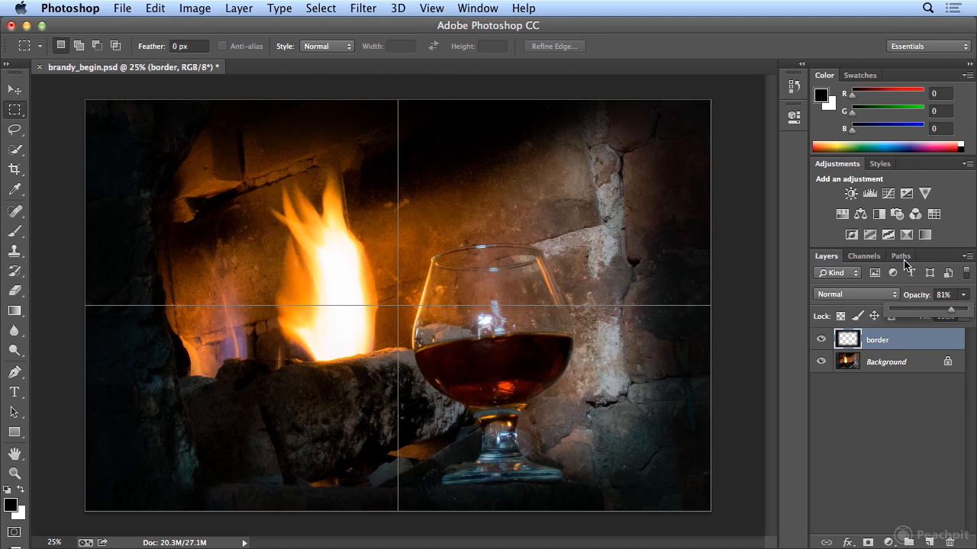
# - Hide the grid overlay and display rulers along the document edges
pyautogui.click(435, 7)
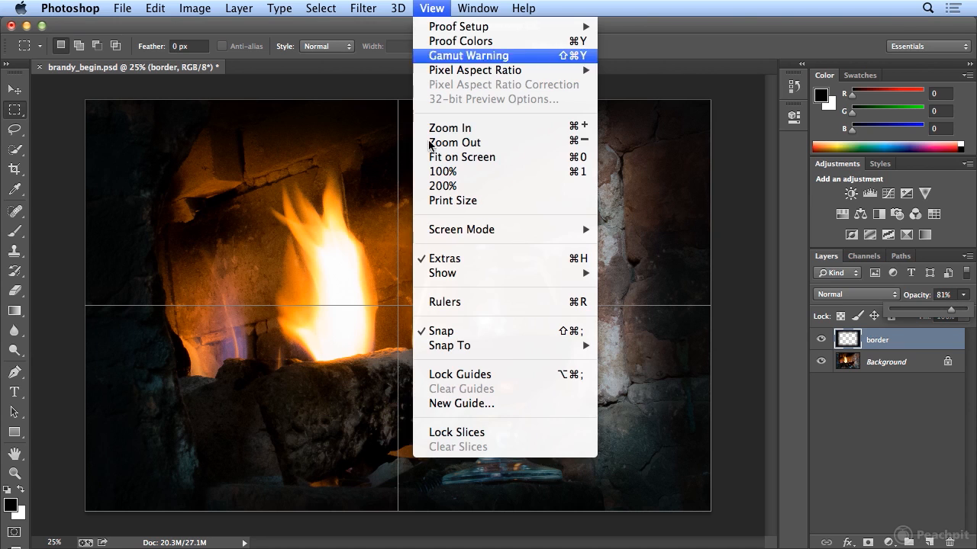
pyautogui.moveTo(447, 273)
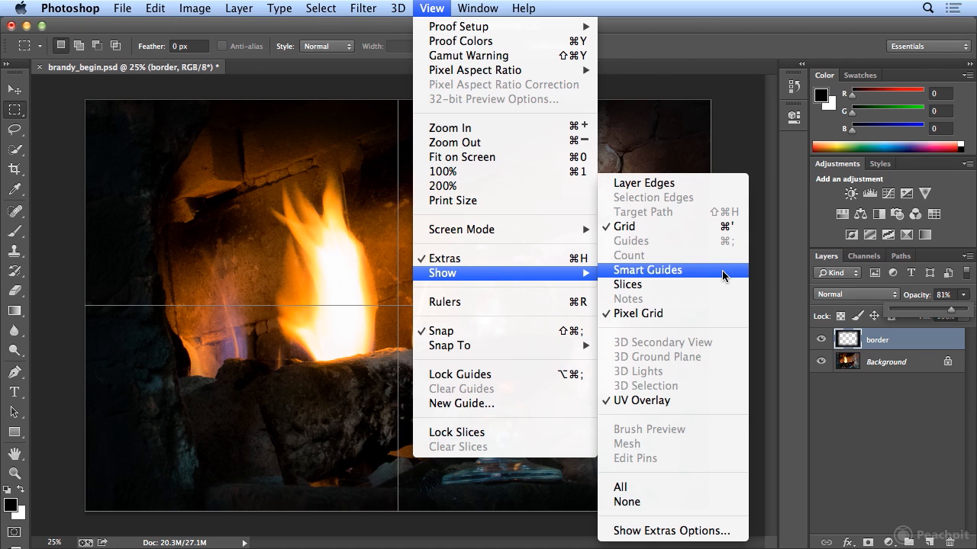
pyautogui.click(713, 229)
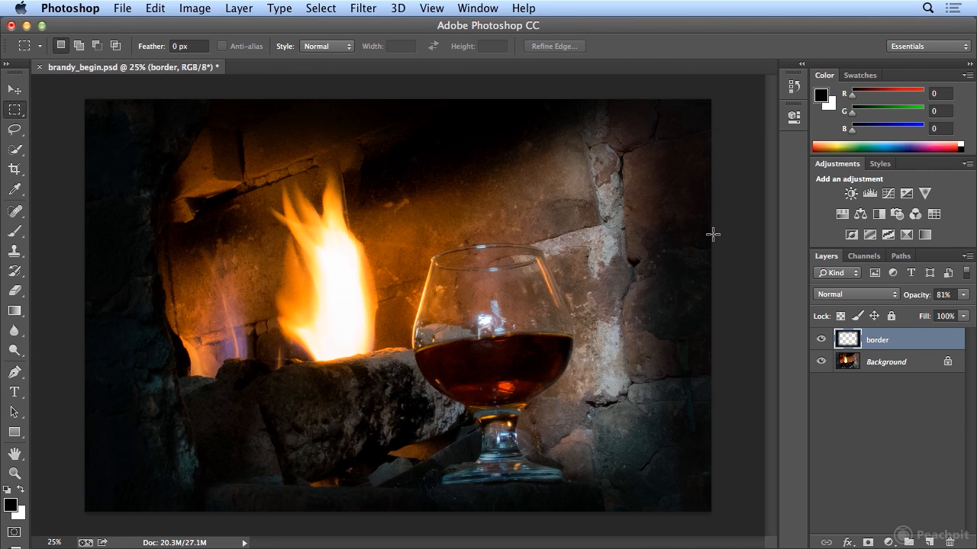
pyautogui.click(445, 9)
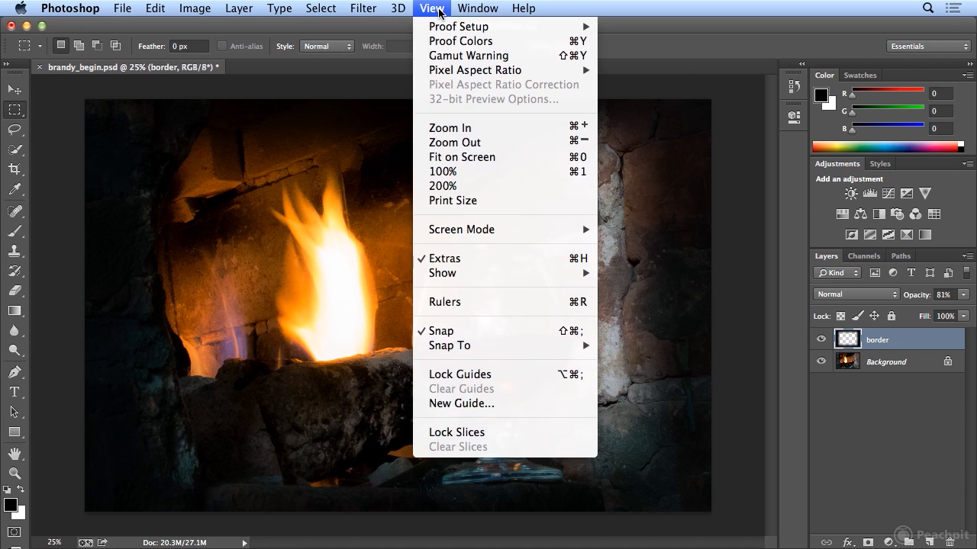
pyautogui.click(509, 304)
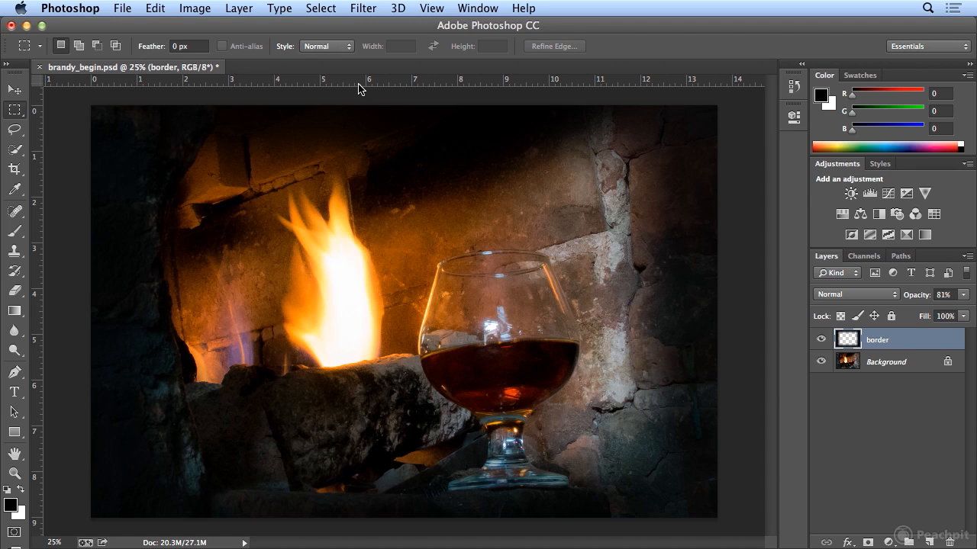
# - Drag guides framing the glass: horizontal near 3 and 8.4 in, vertical near 7.1 and 10.6 in
pyautogui.click(23, 92)
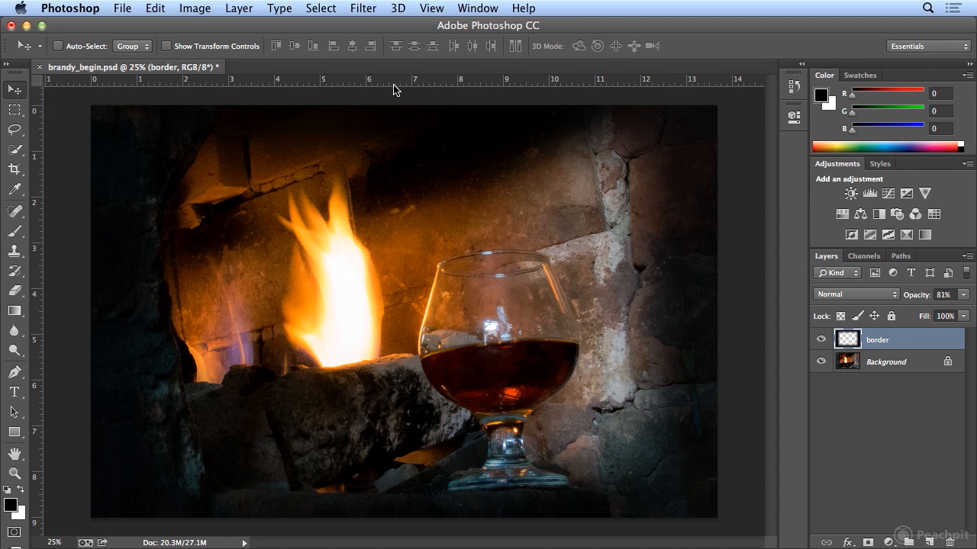
pyautogui.moveTo(401, 84); pyautogui.dragTo(405, 250)
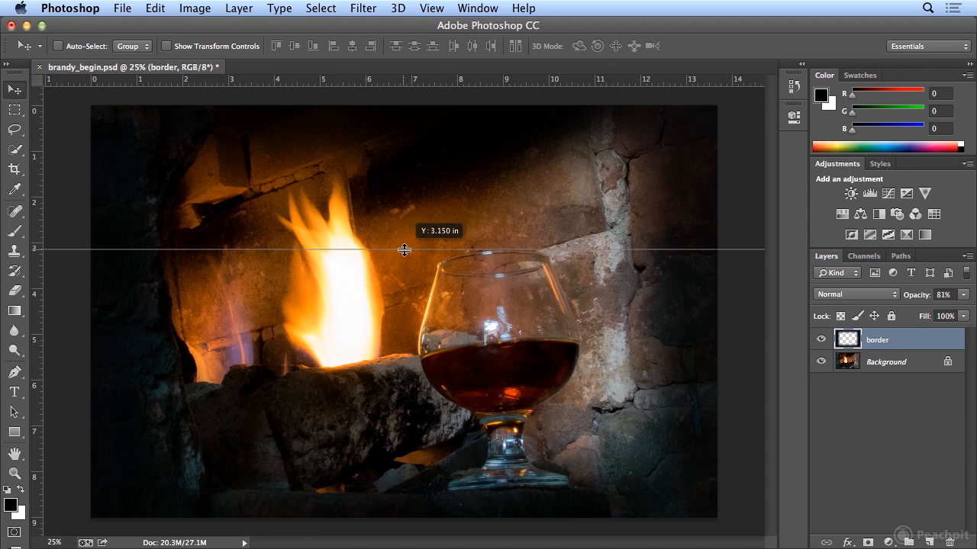
pyautogui.moveTo(404, 249); pyautogui.dragTo(404, 250)
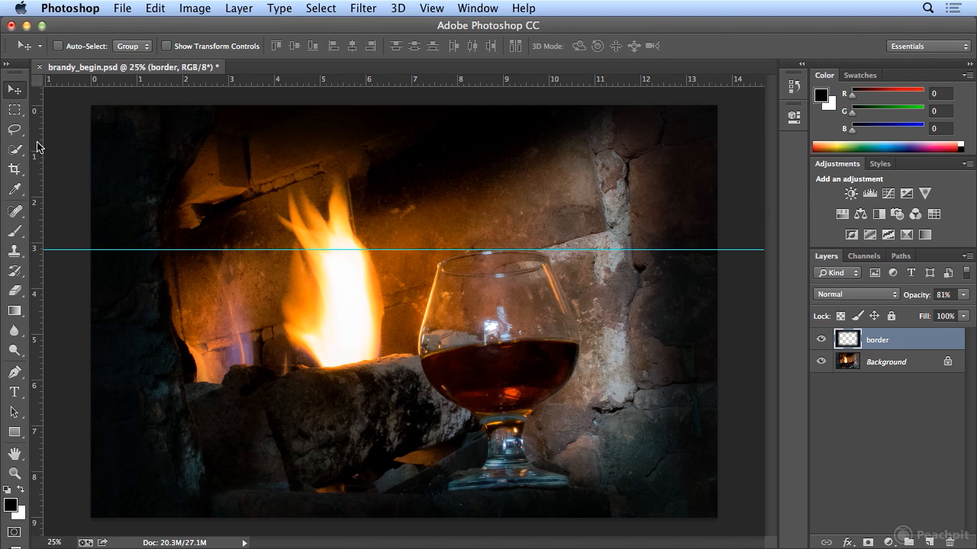
pyautogui.moveTo(39, 149); pyautogui.dragTo(419, 181)
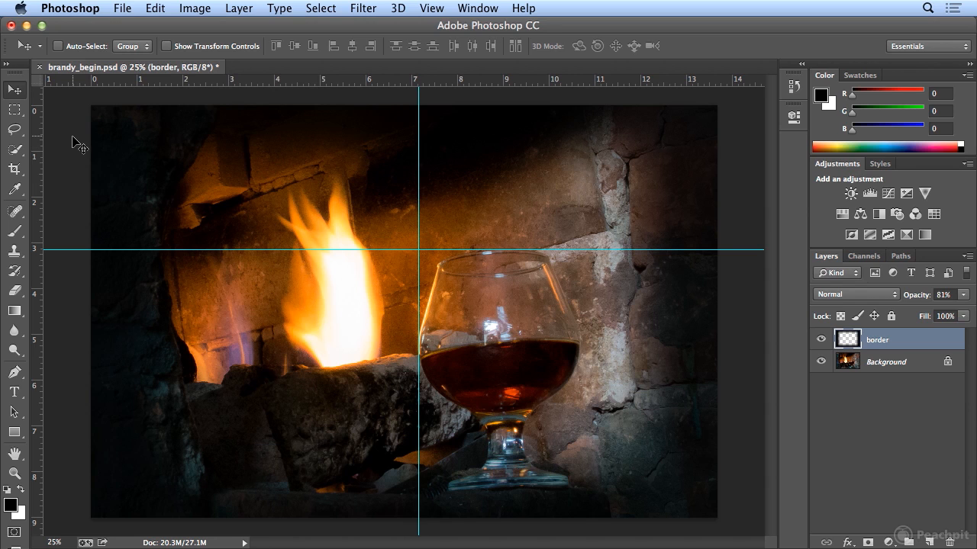
pyautogui.moveTo(43, 140); pyautogui.dragTo(581, 175)
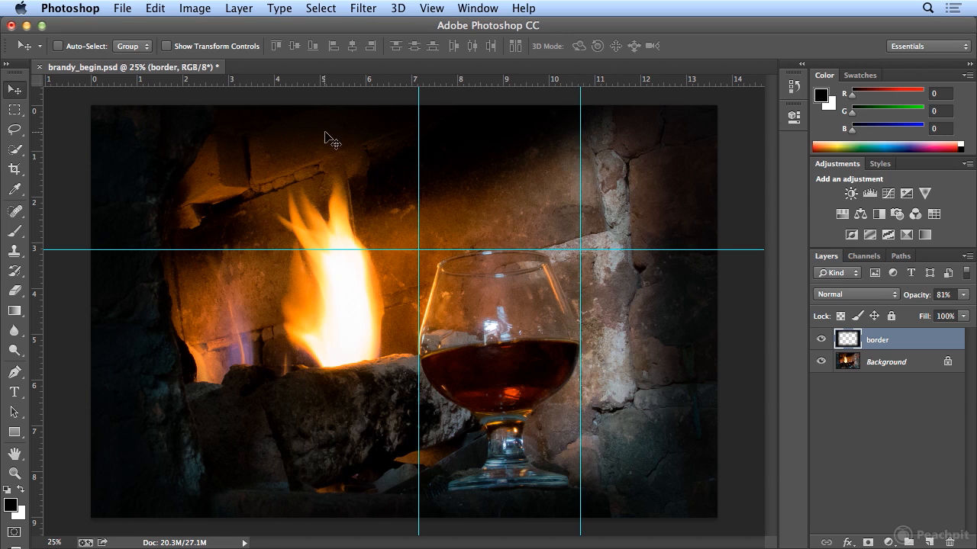
pyautogui.moveTo(174, 84); pyautogui.dragTo(162, 490)
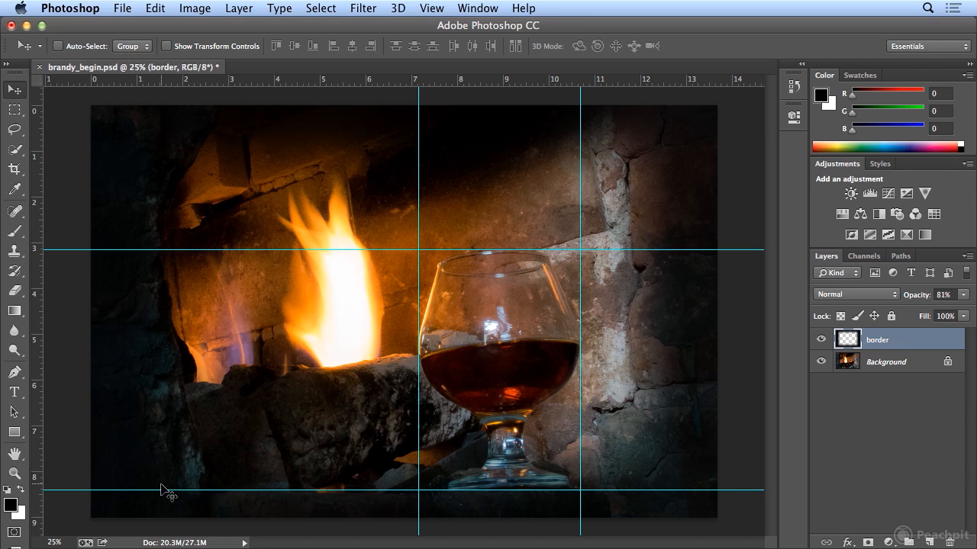
# - Draw a rectangular marquee between the guides around the brandy glass and copy it
pyautogui.click(16, 119)
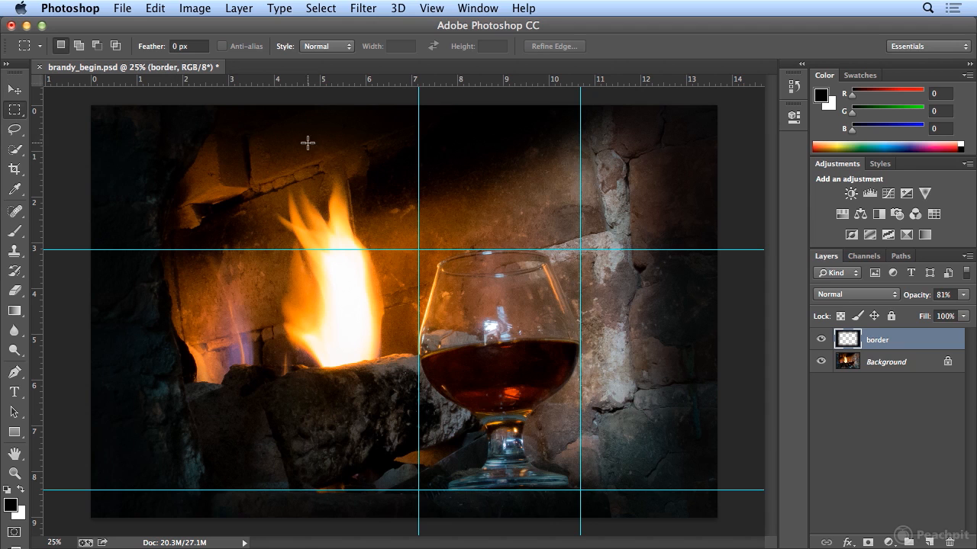
pyautogui.moveTo(419, 249); pyautogui.dragTo(581, 493)
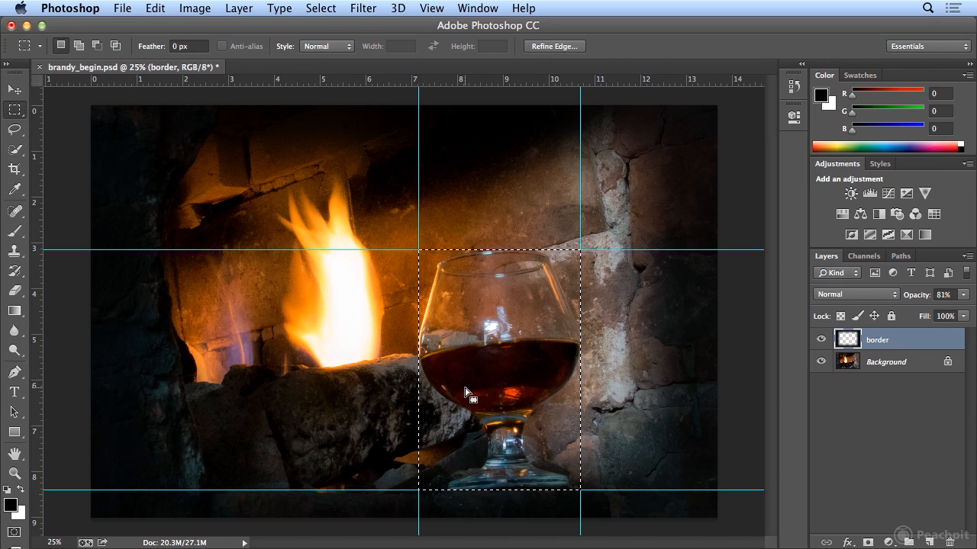
pyautogui.click(154, 8)
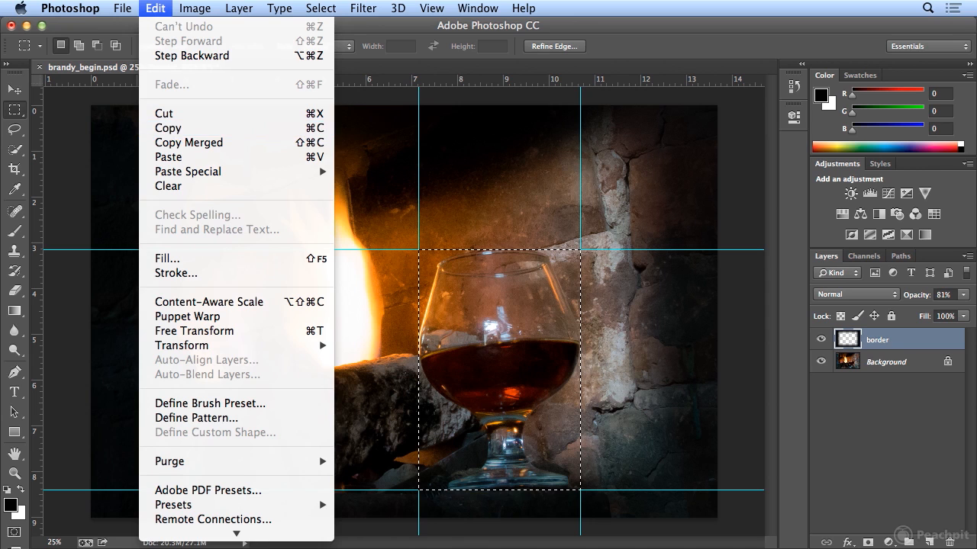
pyautogui.click(167, 131)
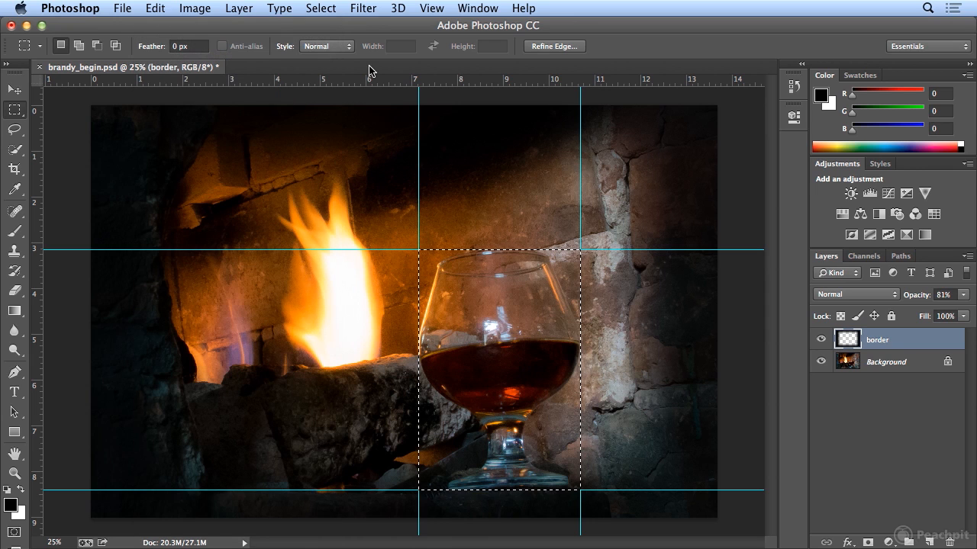
# - Copy the glass area from the Background layer and start an 849 × 1262 px Clipboard-preset document
pyautogui.click(870, 367)
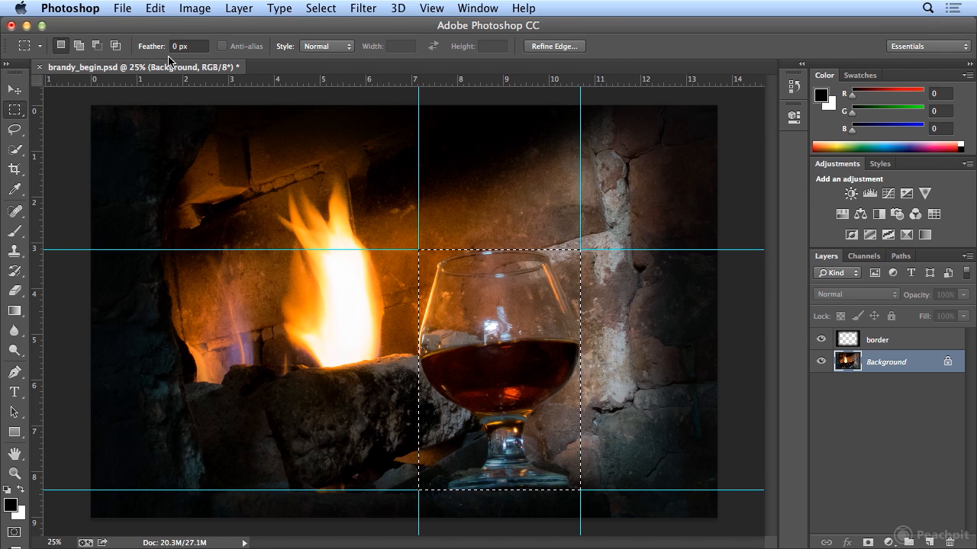
pyautogui.click(155, 8)
pyautogui.click(169, 128)
pyautogui.click(122, 8)
pyautogui.click(130, 28)
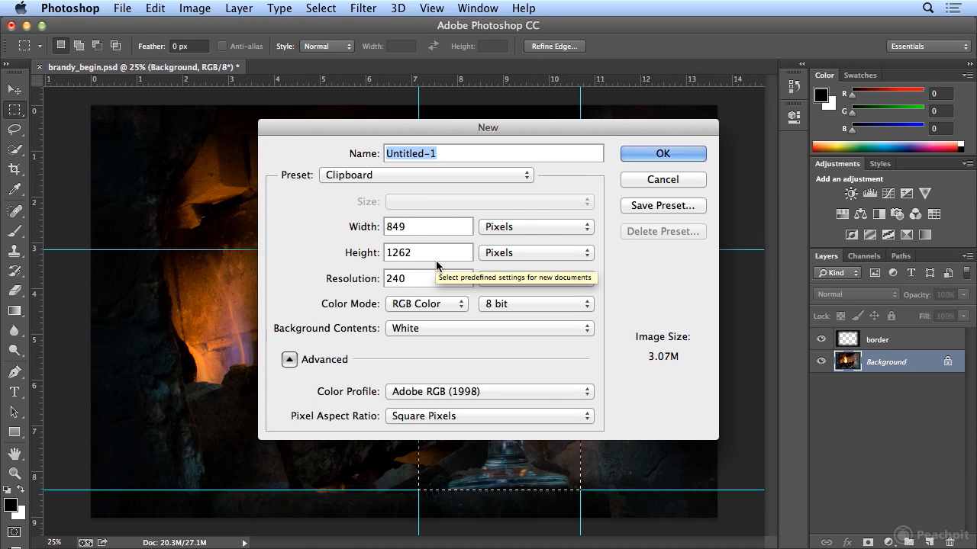
# - Create a document named 'glass', paste the brandy glass into it, then return to brandy_begin.psd
pyautogui.write('glass')
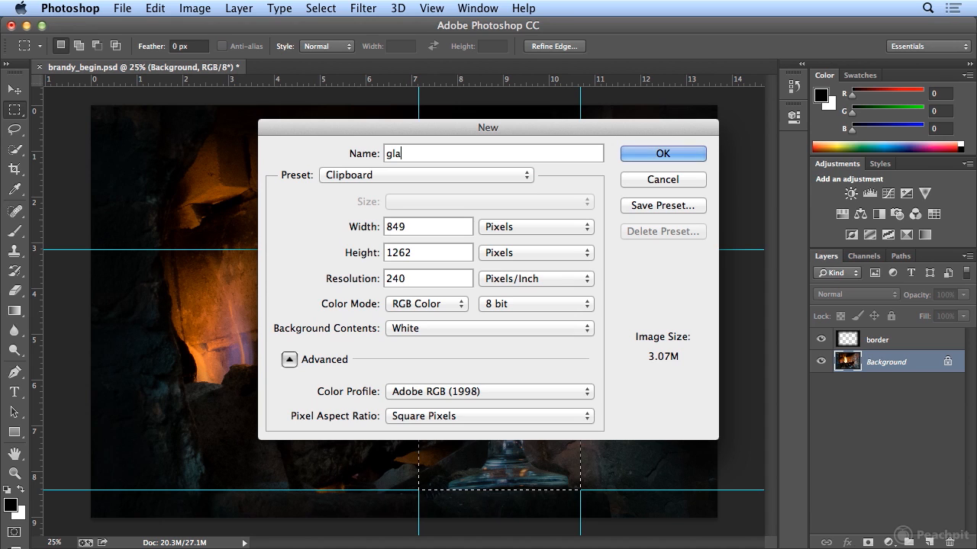
pyautogui.click(641, 153)
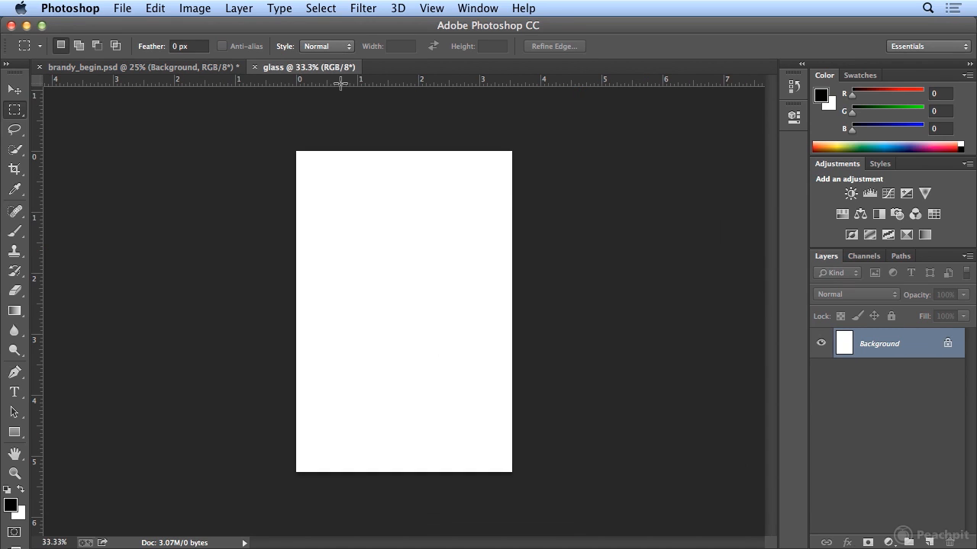
pyautogui.click(156, 7)
pyautogui.click(209, 157)
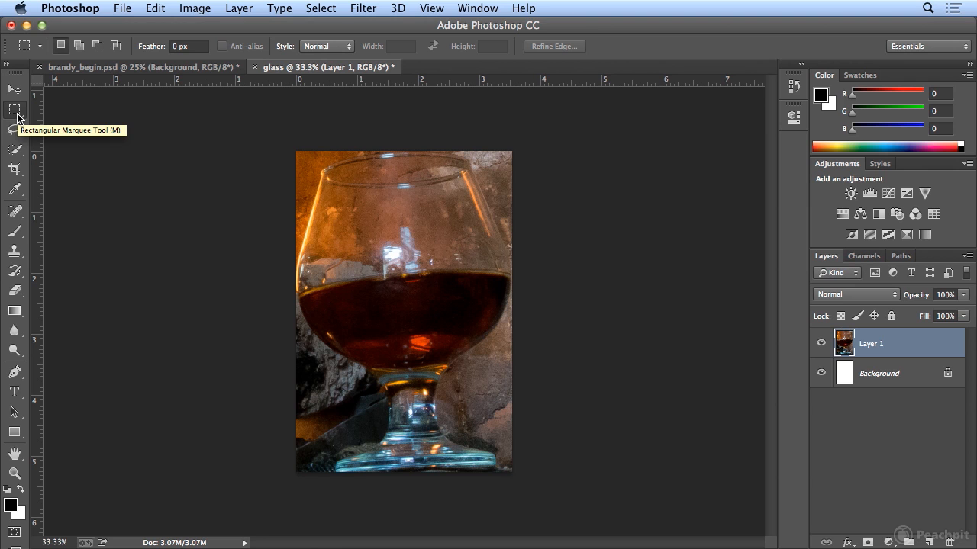
pyautogui.click(120, 69)
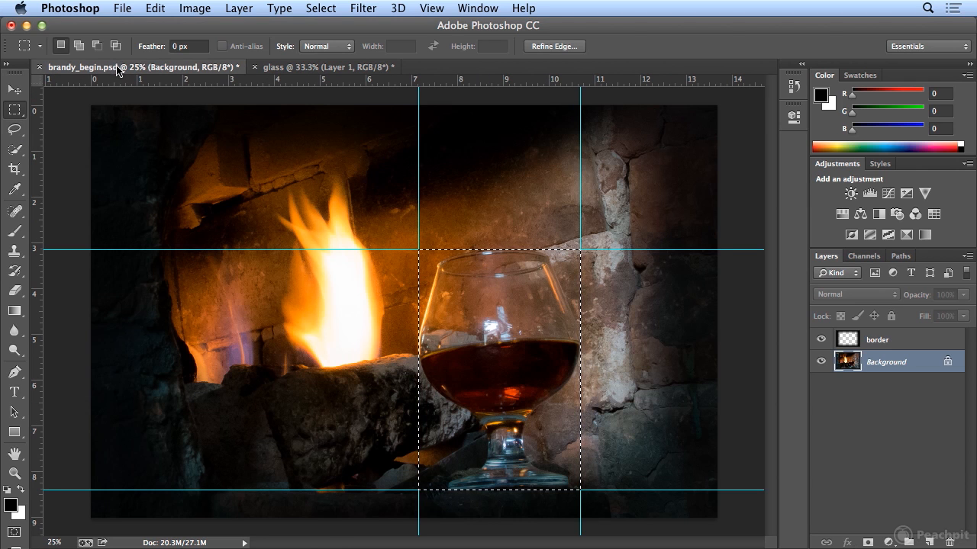
# - Turn on the grid overlay and toggle the rulers off and back on
pyautogui.click(432, 7)
pyautogui.moveTo(551, 273)
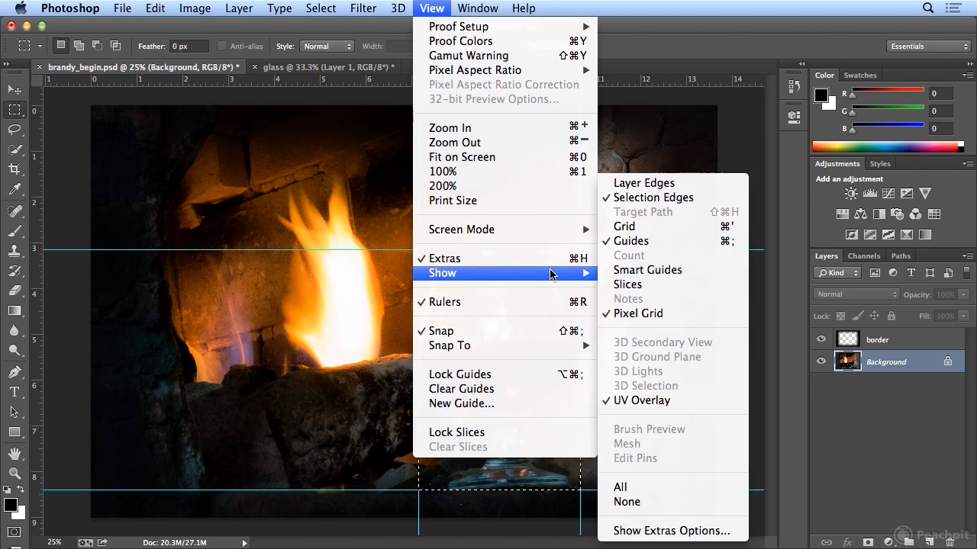
pyautogui.click(658, 227)
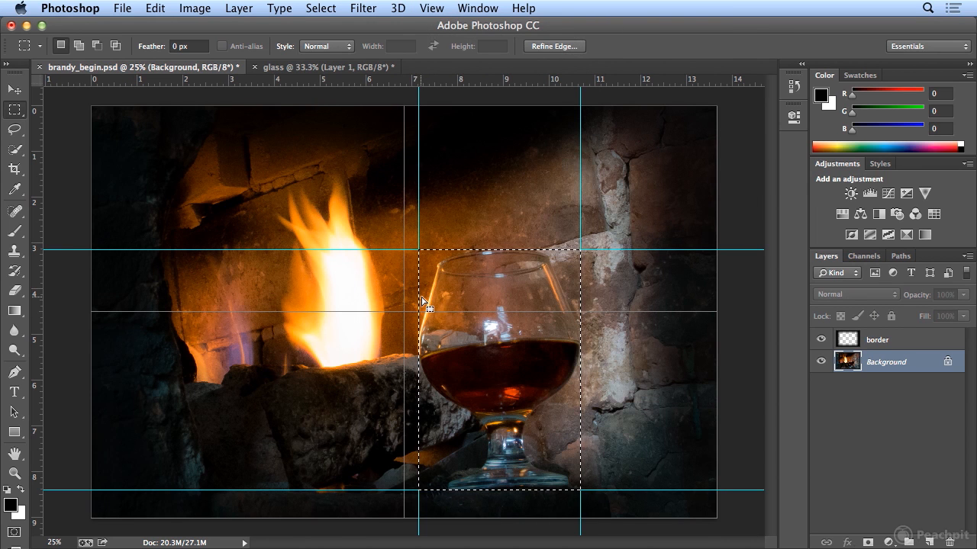
pyautogui.click(431, 8)
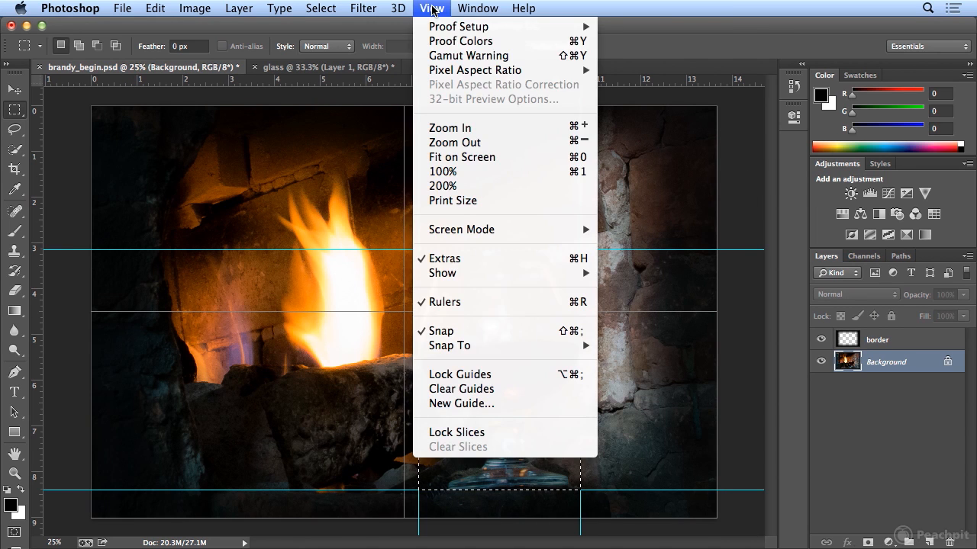
pyautogui.click(466, 305)
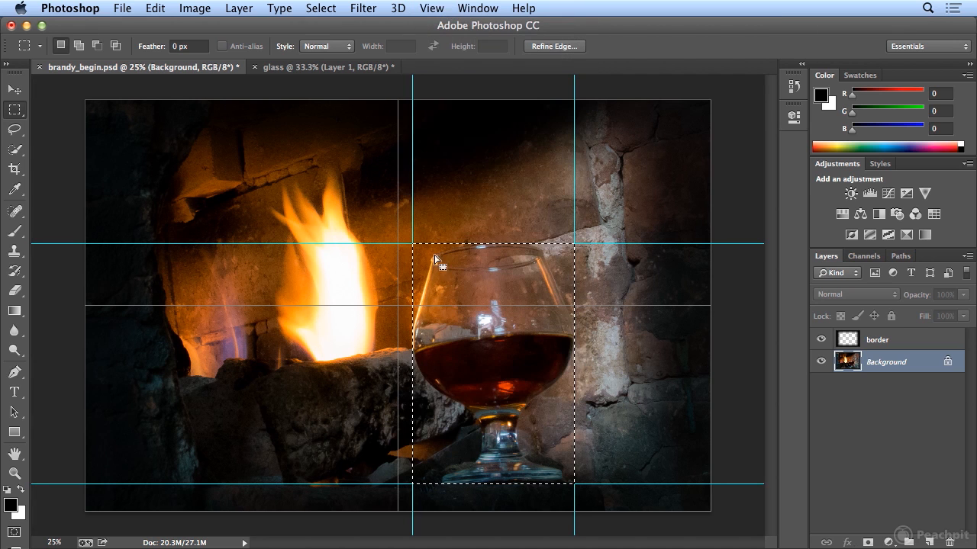
pyautogui.click(436, 10)
pyautogui.click(460, 302)
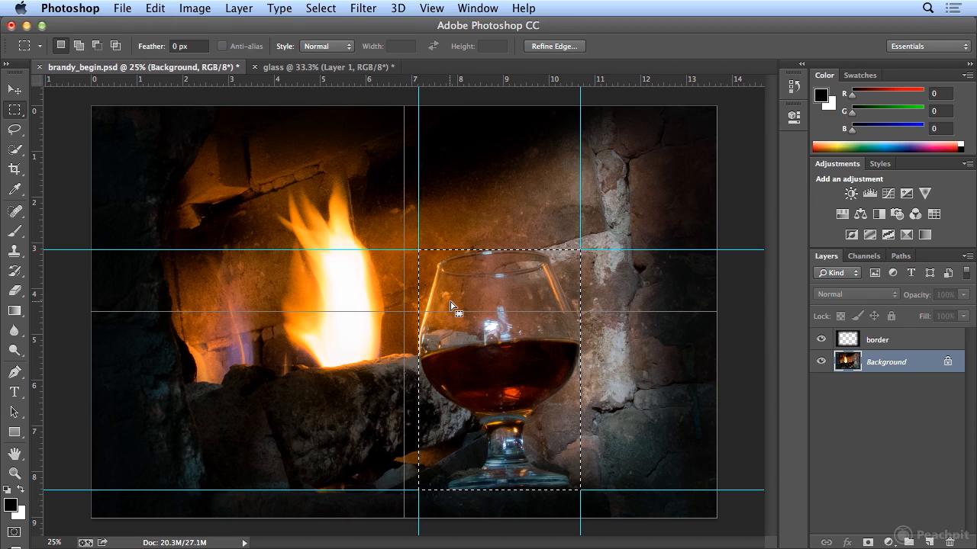
# - Deselect the glass area, then hide both the grid and the rulers
pyautogui.click(327, 8)
pyautogui.click(340, 40)
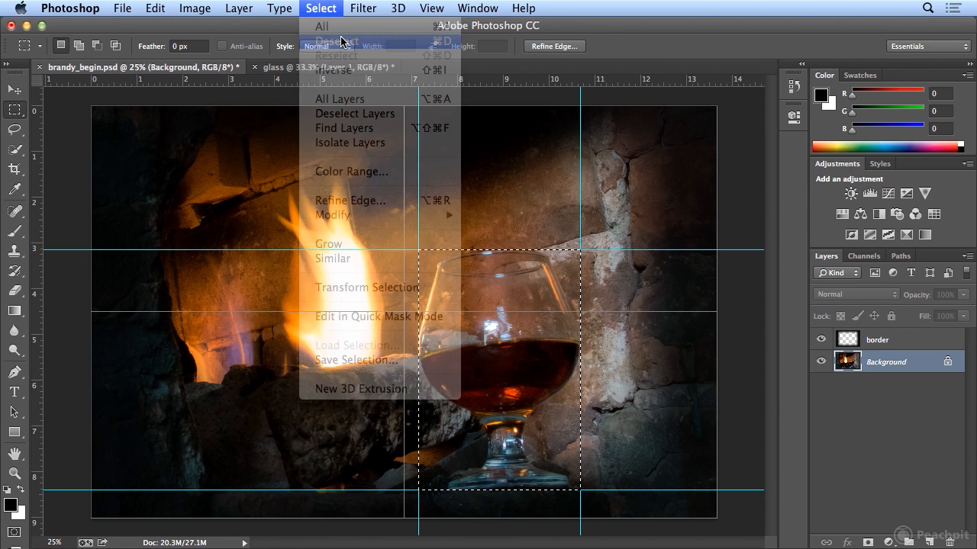
pyautogui.click(431, 9)
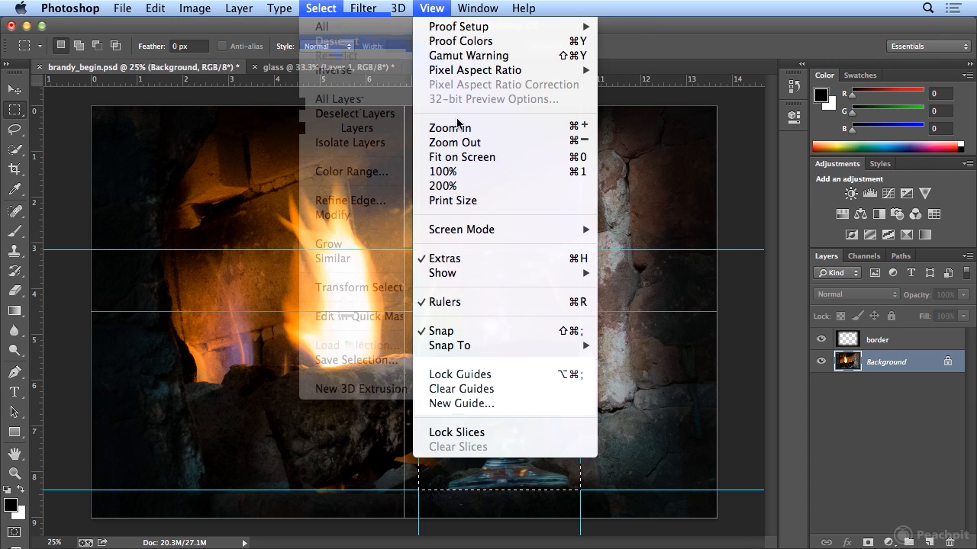
pyautogui.moveTo(479, 273)
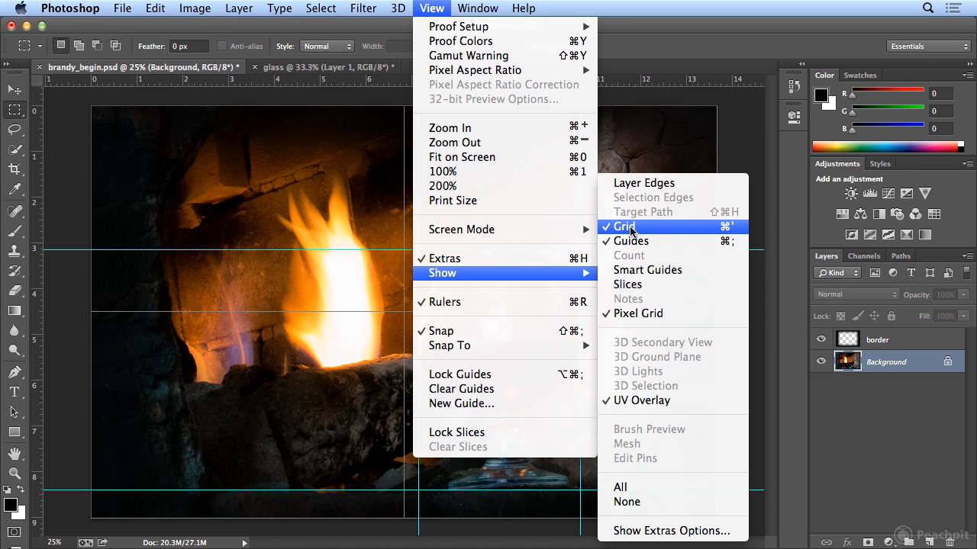
pyautogui.click(630, 227)
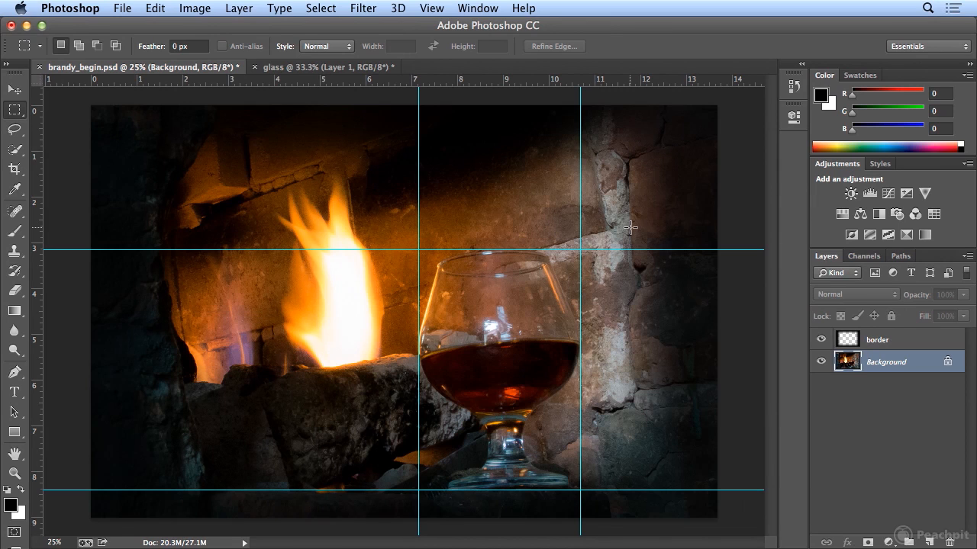
pyautogui.click(441, 10)
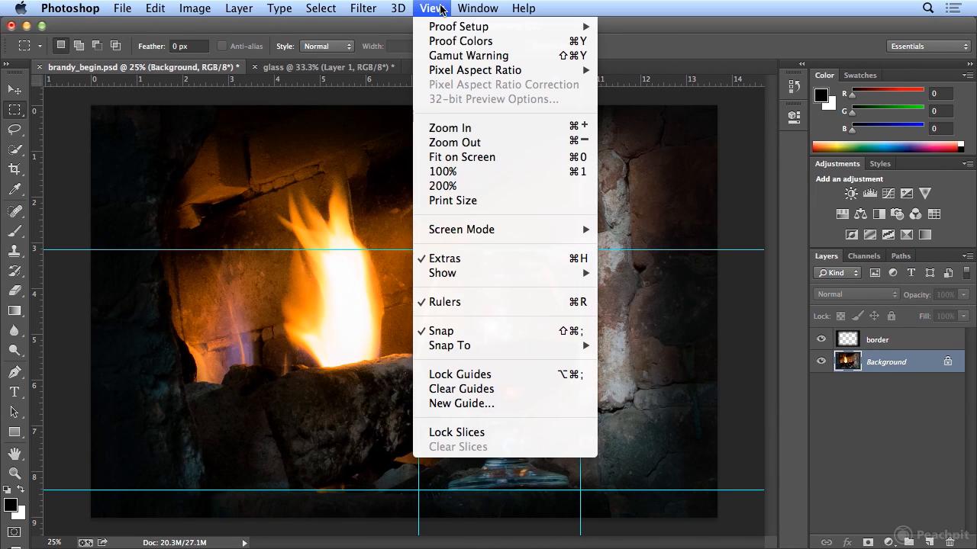
pyautogui.click(496, 302)
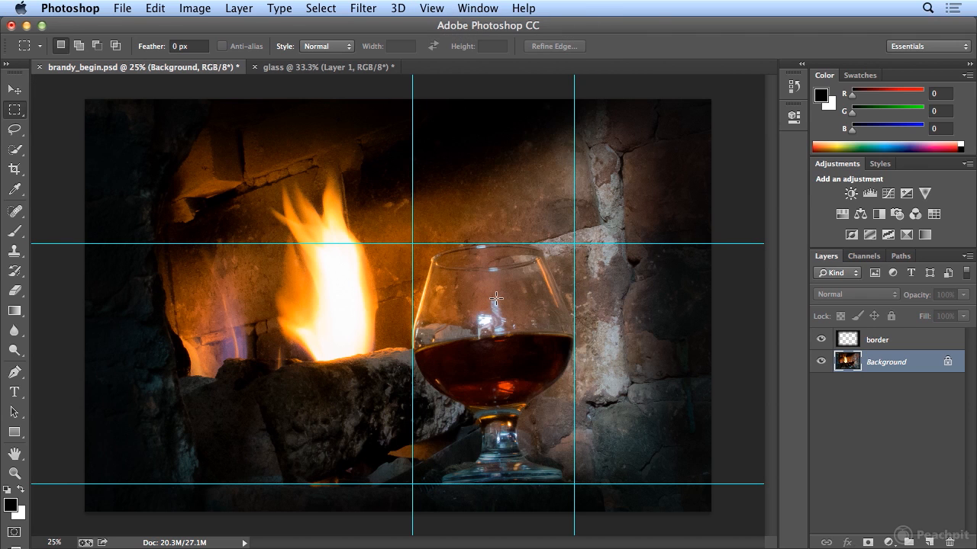